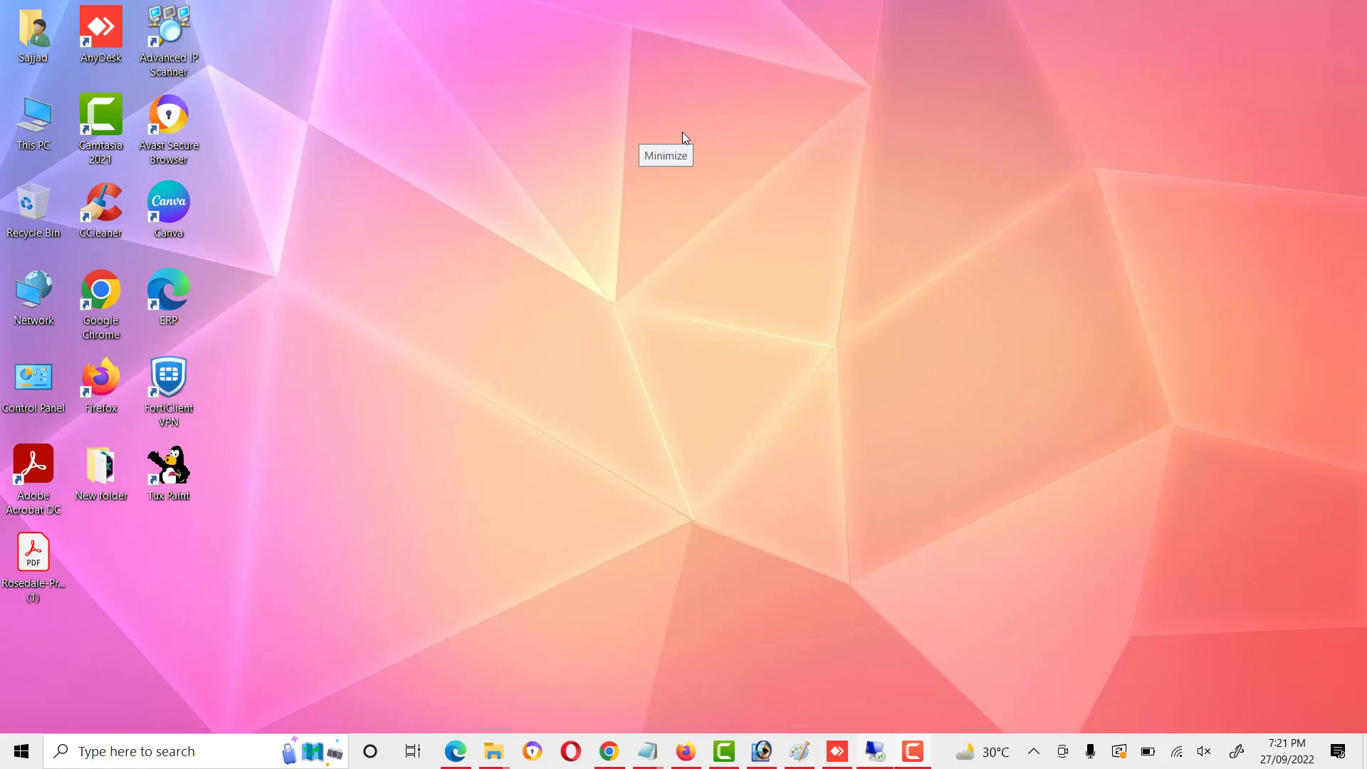
# Open the catalog6_2 (E:) drive from This PC
pyautogui.doubleClick(48, 113)
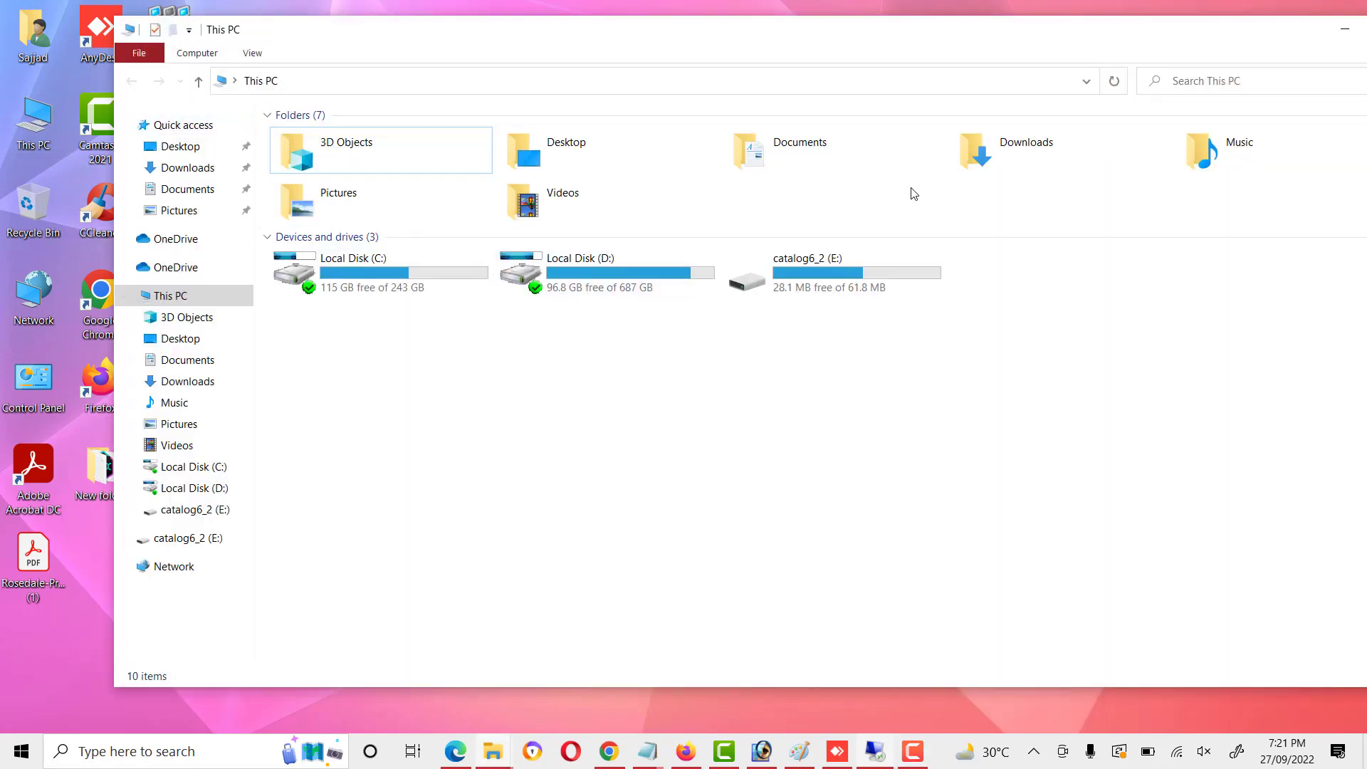
pyautogui.doubleClick(829, 285)
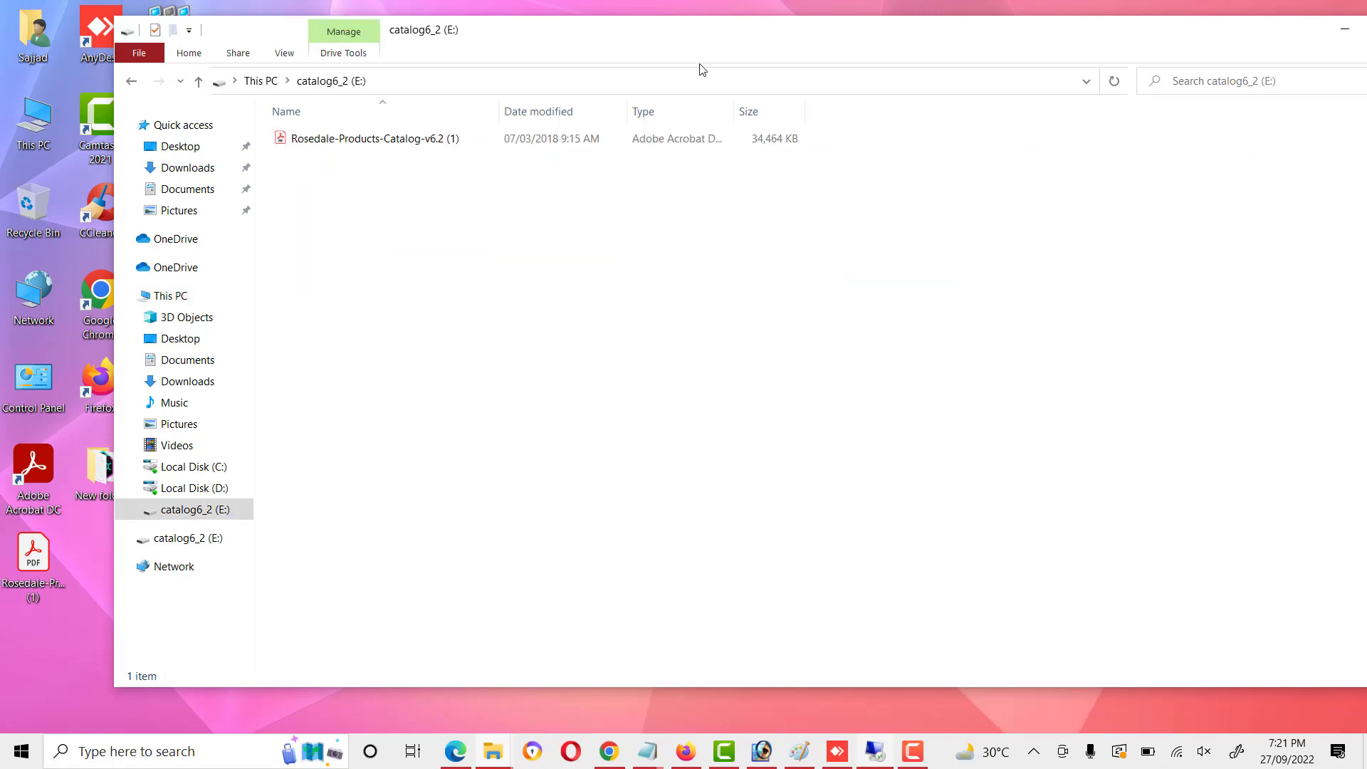
pyautogui.moveTo(684, 37); pyautogui.dragTo(833, 48)
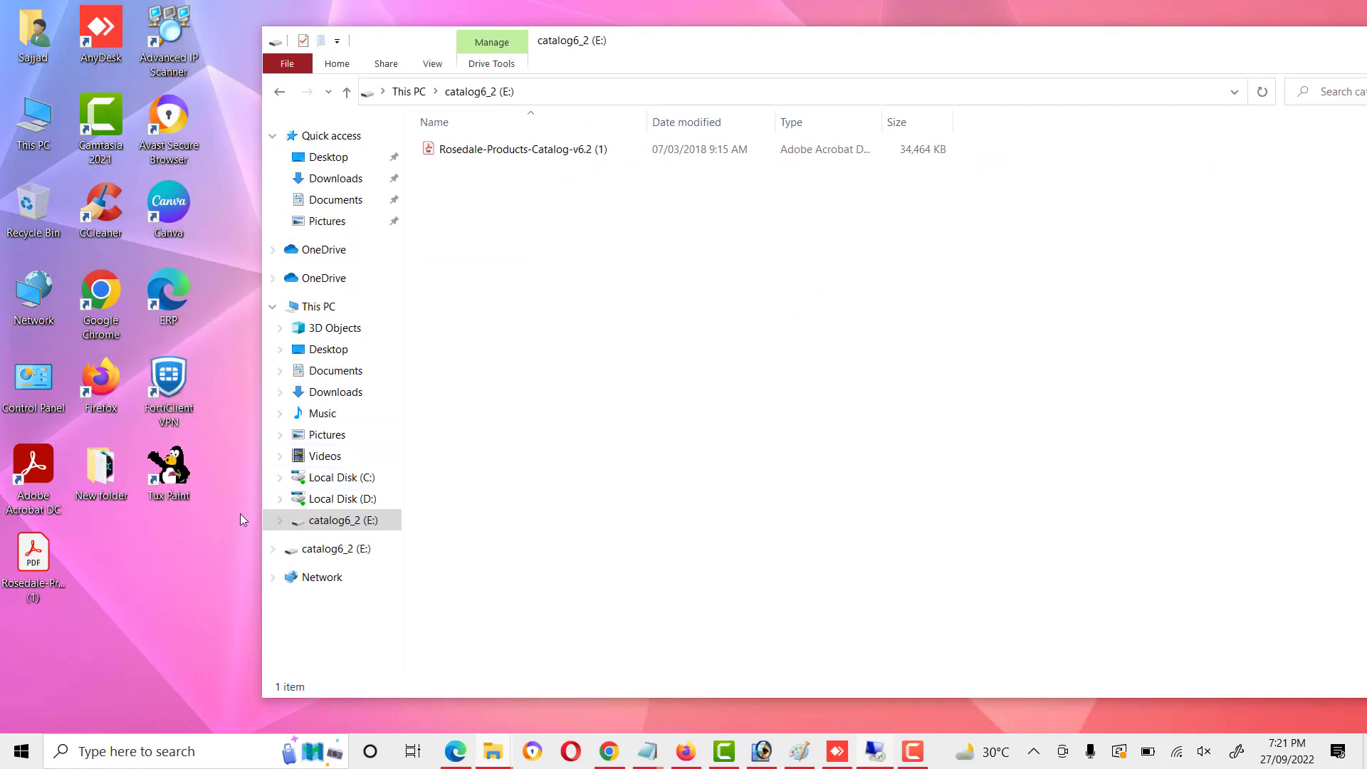
# Try pasting the Tux Paint shortcut onto E:, then skip it after the write-protected error
pyautogui.click(138, 501)
pyautogui.click(186, 467)
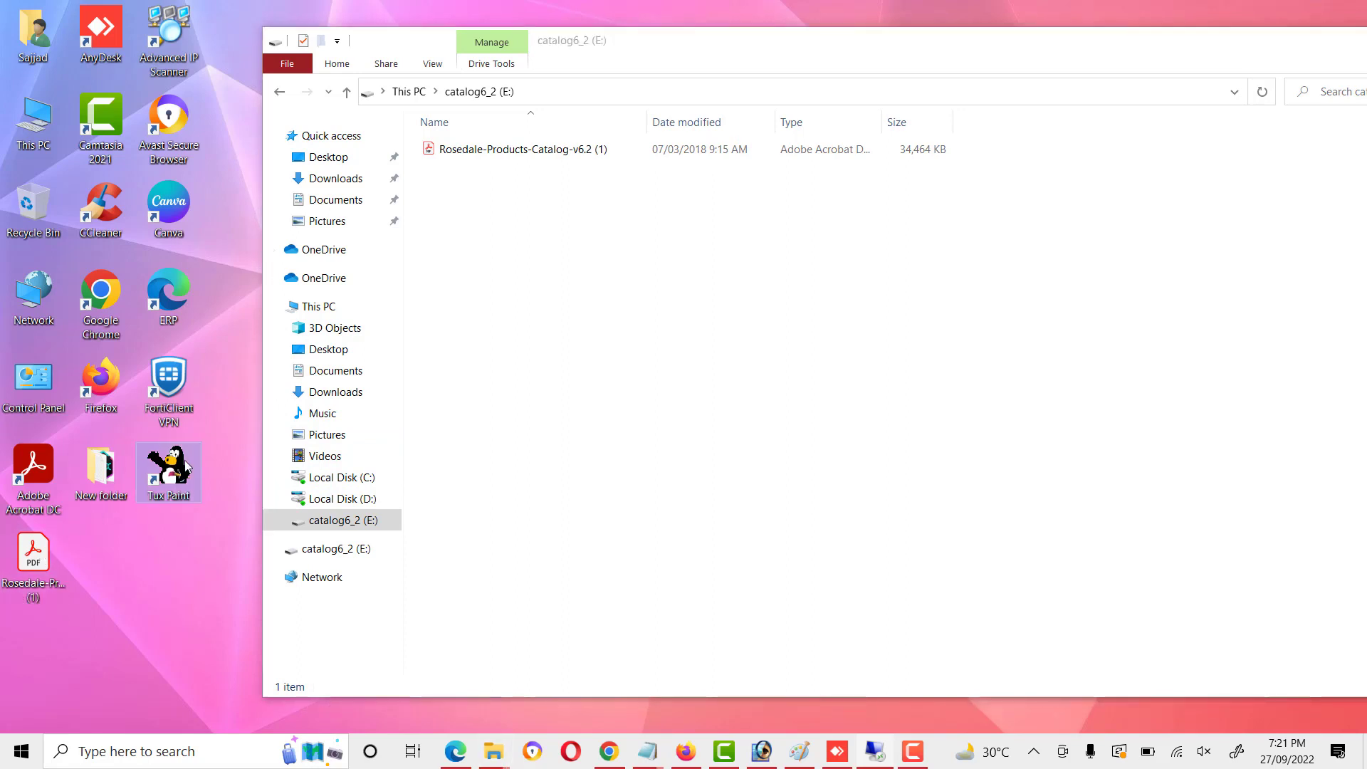
pyautogui.click(690, 364)
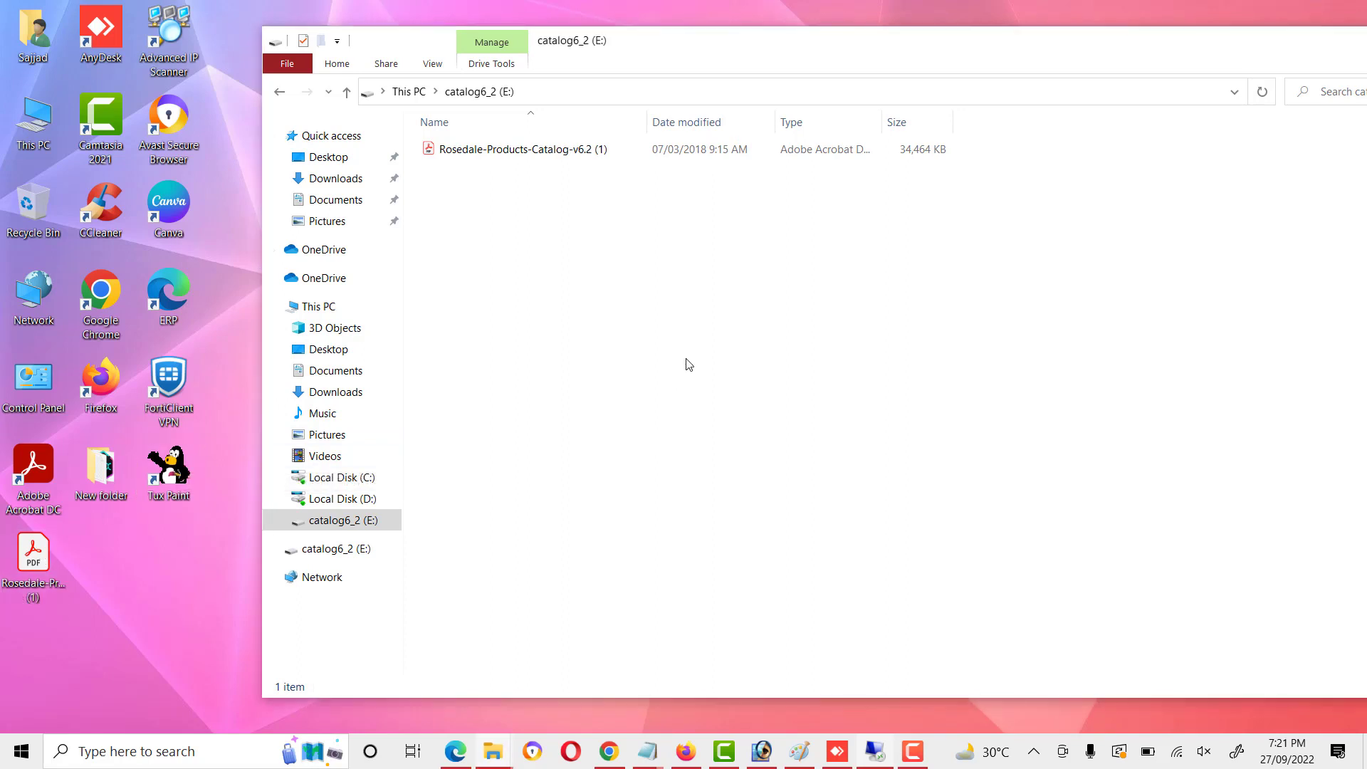
pyautogui.hotkey('ctrl', 'v')
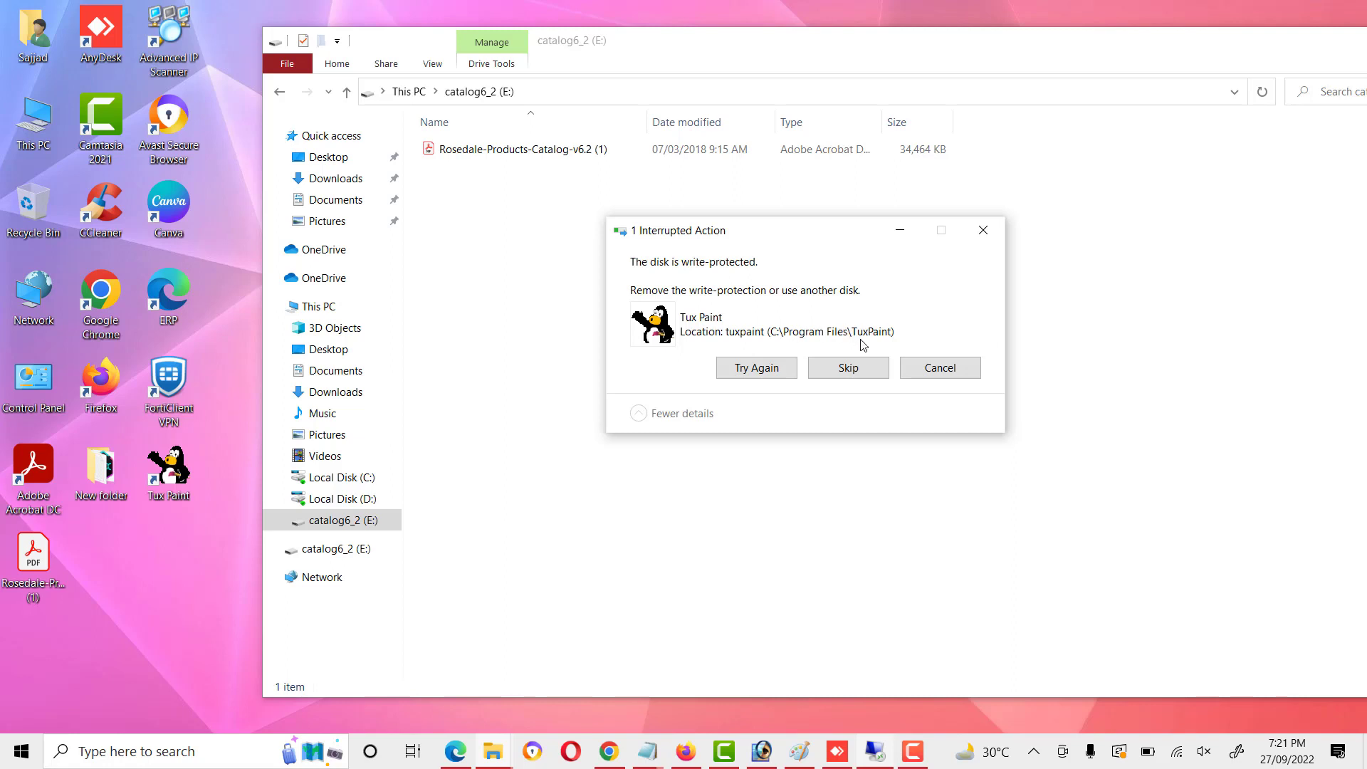
pyautogui.click(769, 371)
pyautogui.click(848, 368)
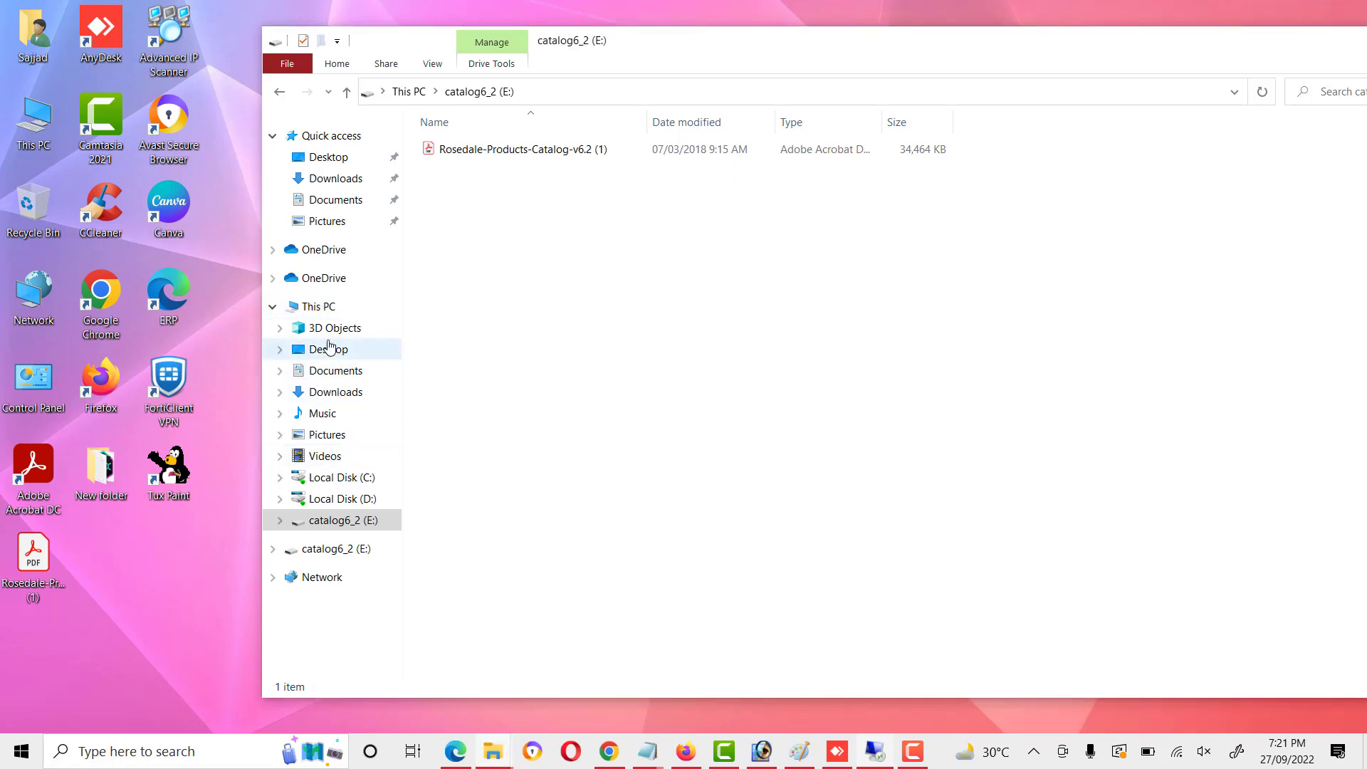
# Attempt to format catalog6_2 (E:), confirming the erase warning and dismissing the write-protected error
pyautogui.click(319, 308)
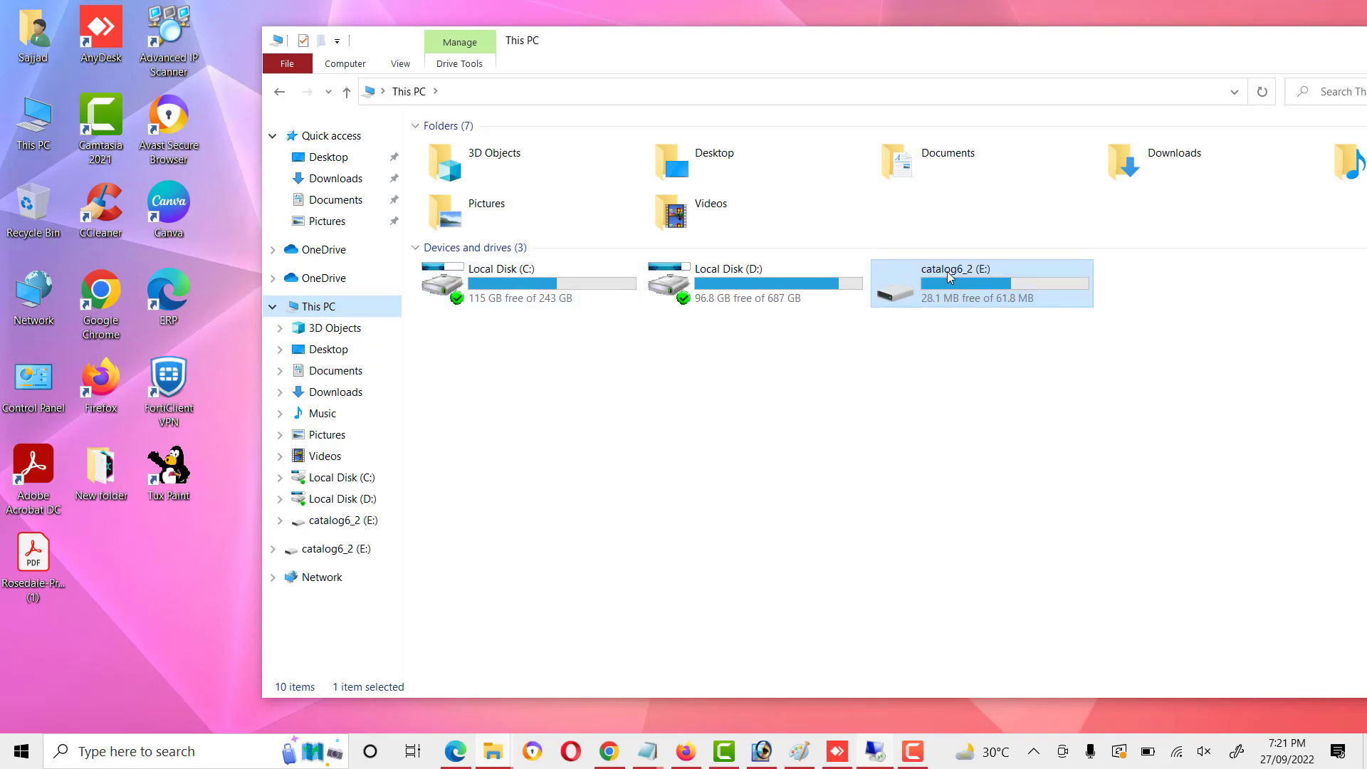
pyautogui.rightClick(949, 275)
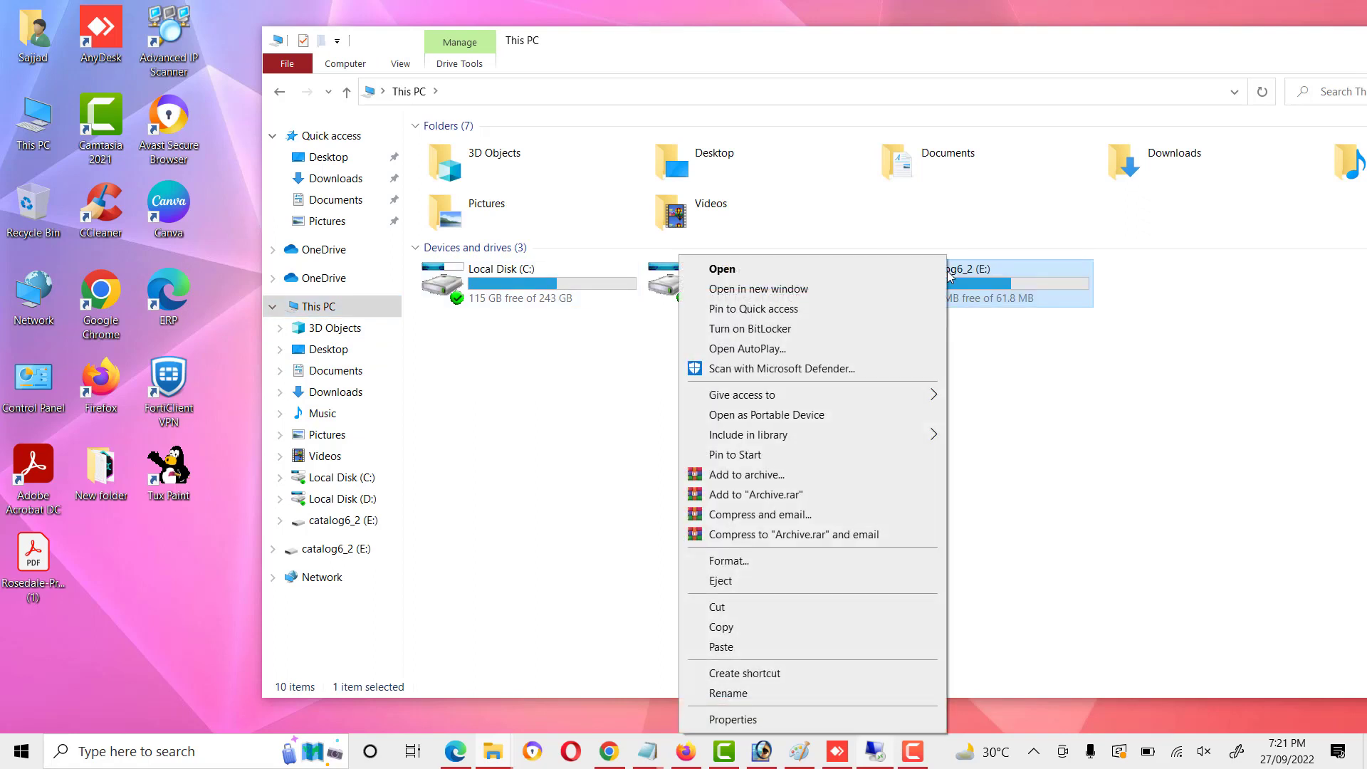
pyautogui.click(766, 563)
pyautogui.moveTo(457, 227); pyautogui.dragTo(752, 191)
pyautogui.click(727, 544)
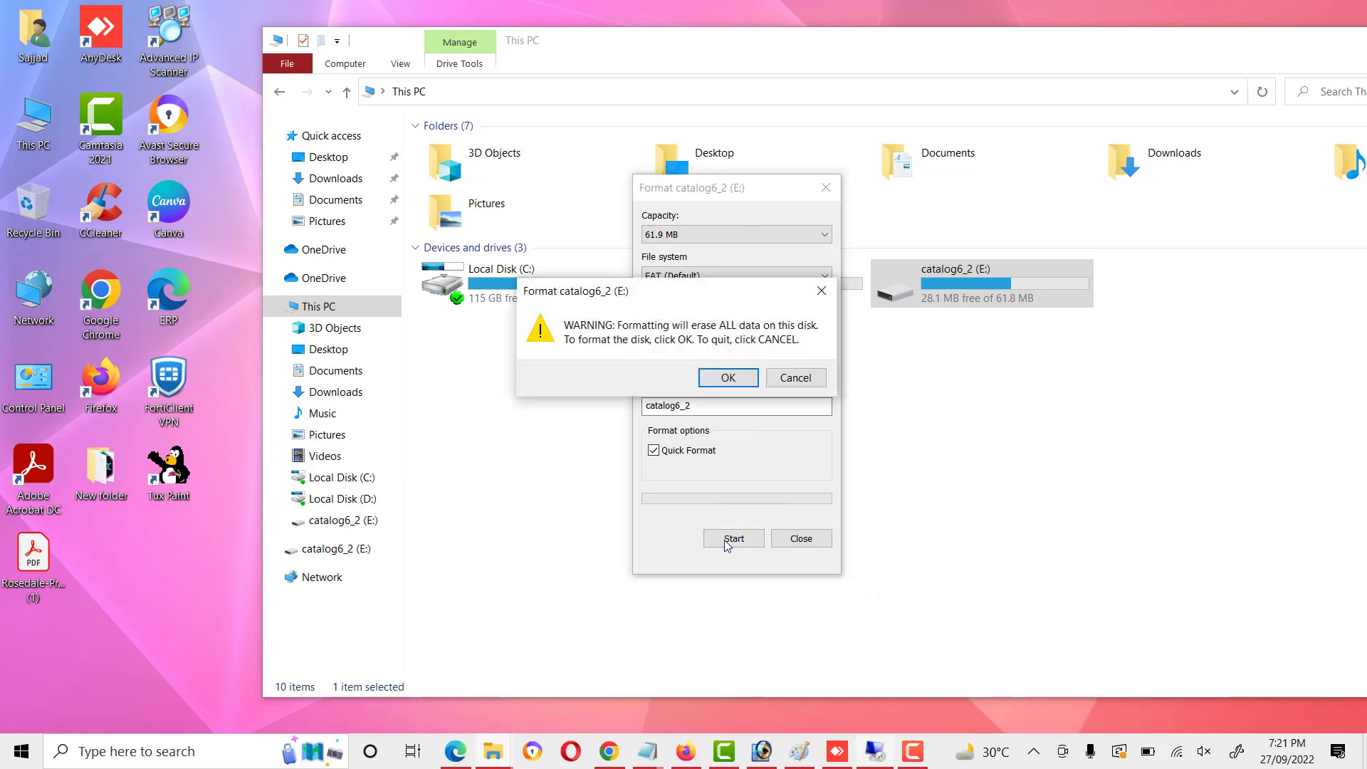
pyautogui.click(725, 380)
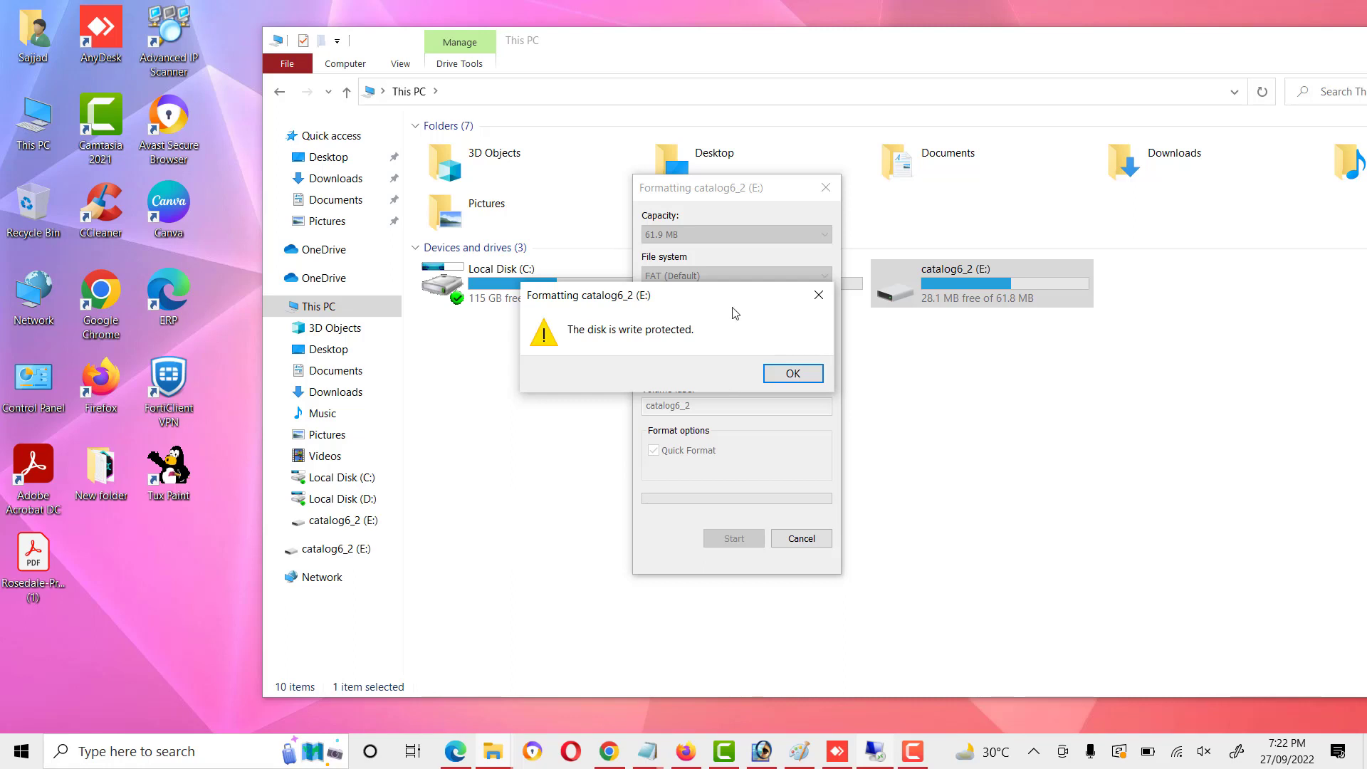
pyautogui.click(812, 384)
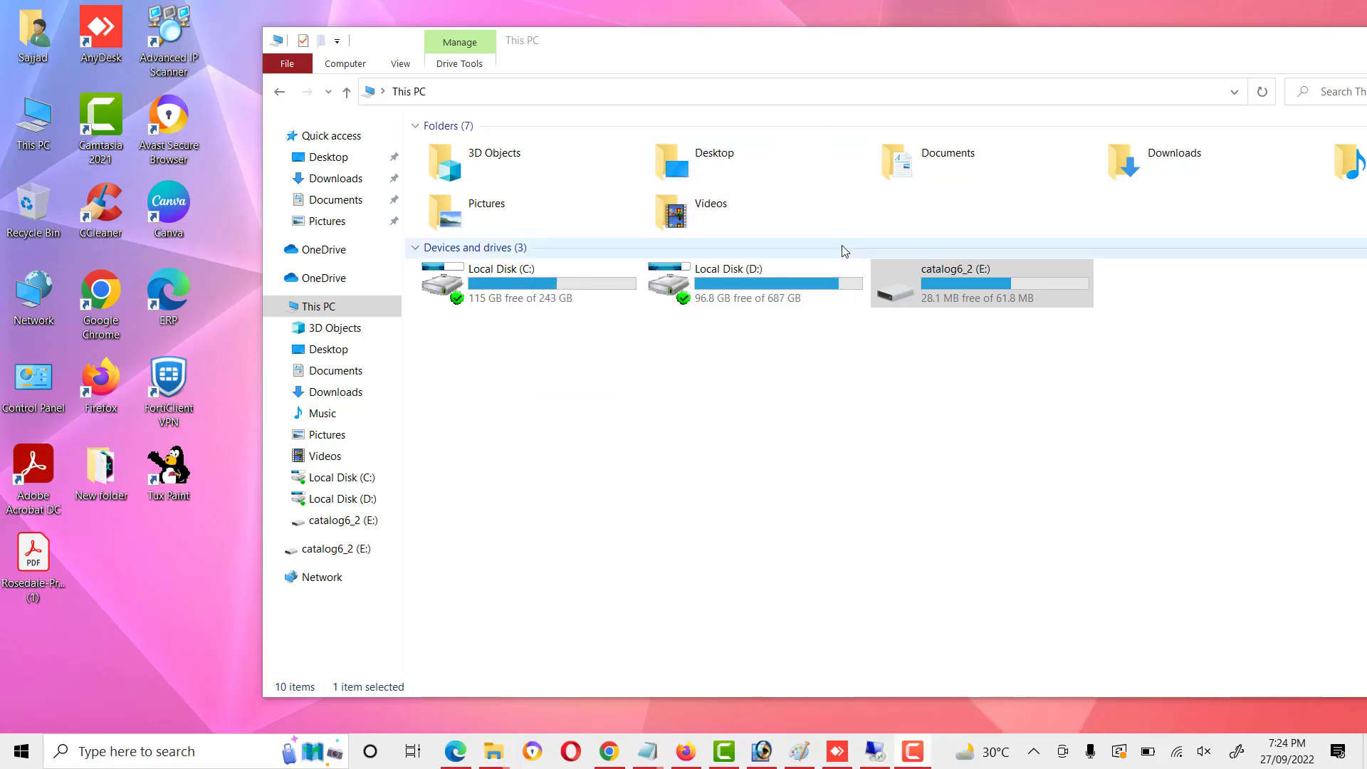
# Leave This PC showing drive E: still at 28.1 MB free of 61.8 MB
pyautogui.rightClick(883, 288)
pyautogui.click(1043, 382)
pyautogui.moveTo(1311, 45); pyautogui.dragTo(1153, 70)
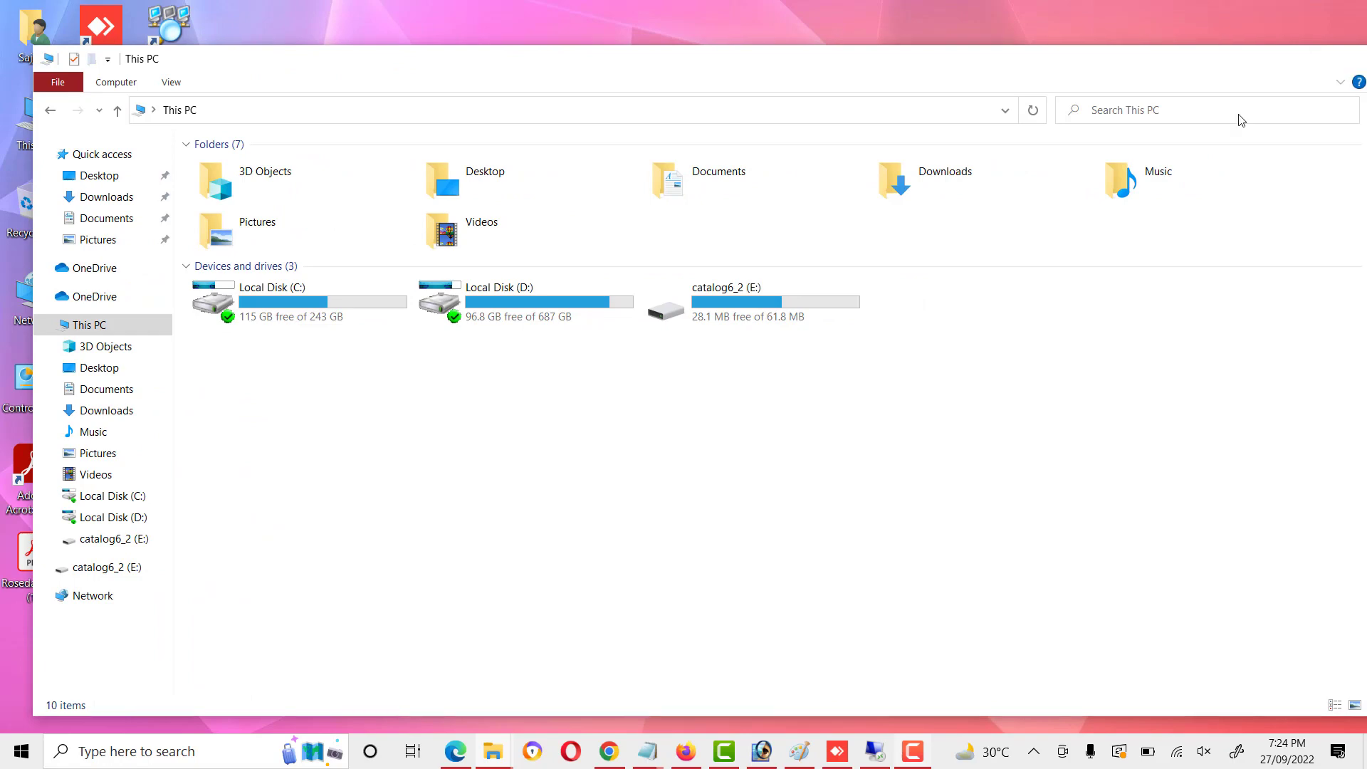
# Close Explorer, search for cmd, and launch Command Prompt as administrator
pyautogui.click(1347, 59)
pyautogui.click(195, 752)
pyautogui.write('cmd')
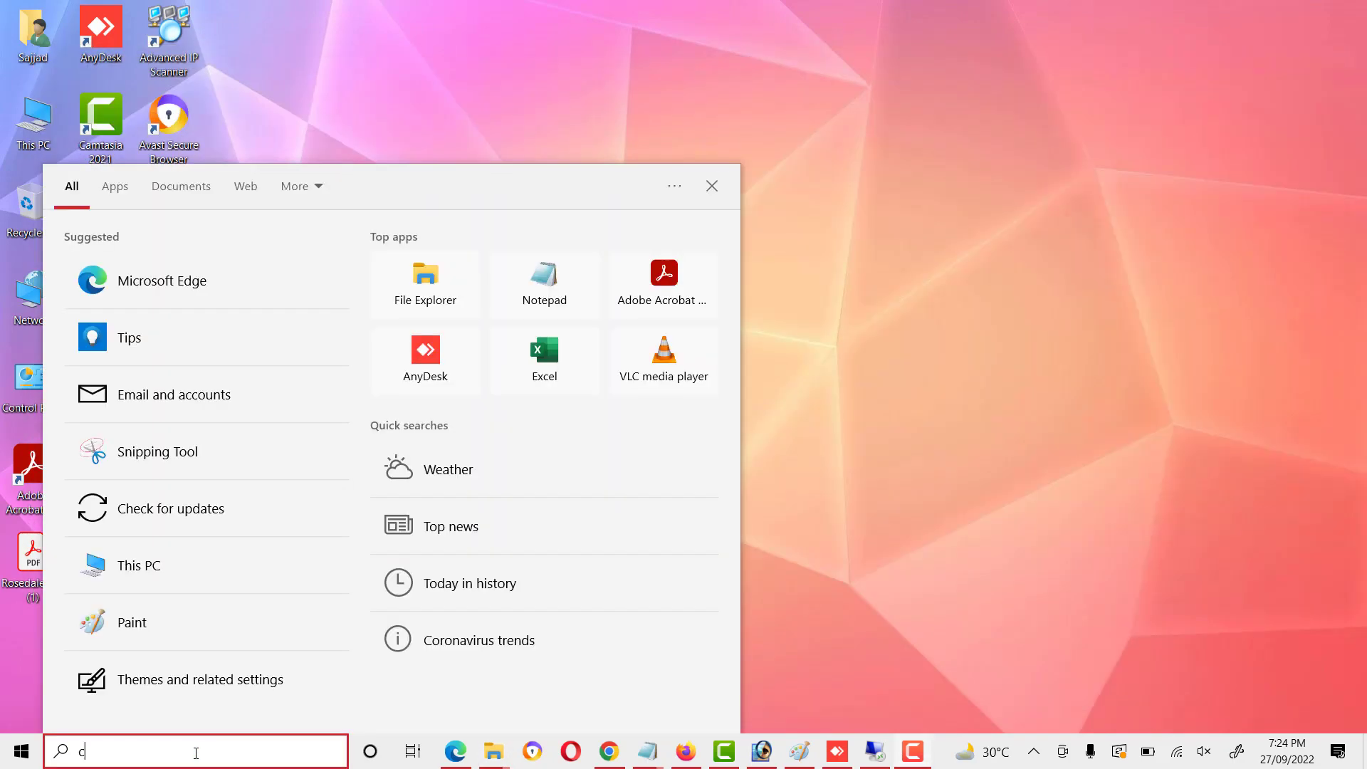
pyautogui.rightClick(159, 265)
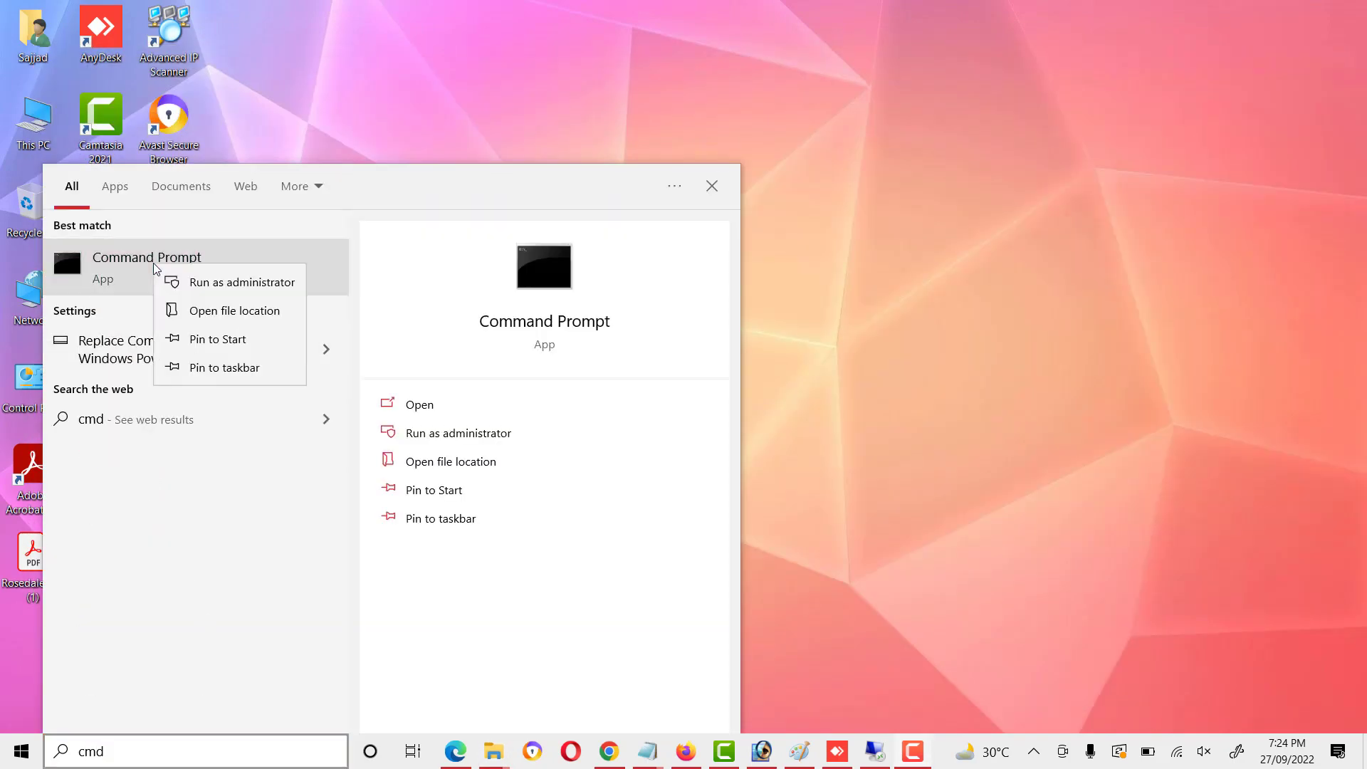
pyautogui.click(184, 281)
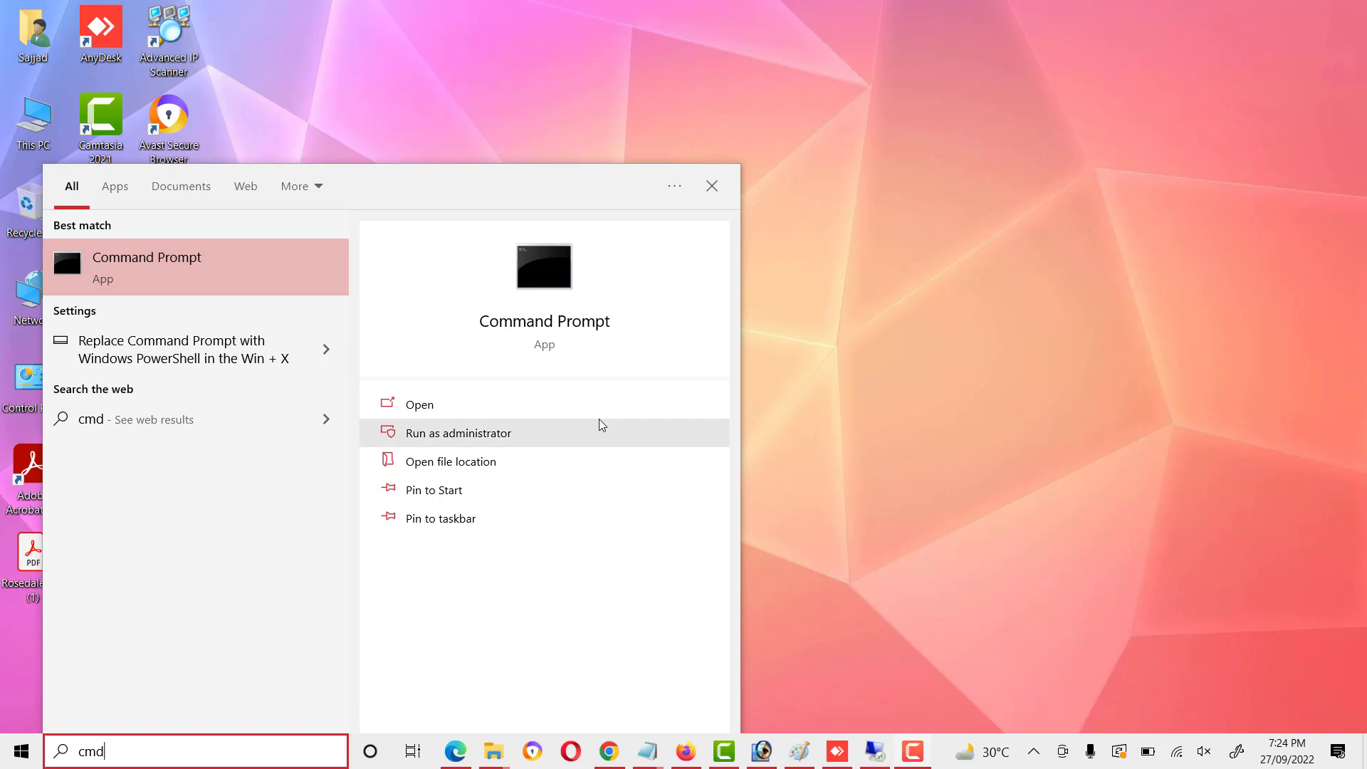
pyautogui.click(602, 425)
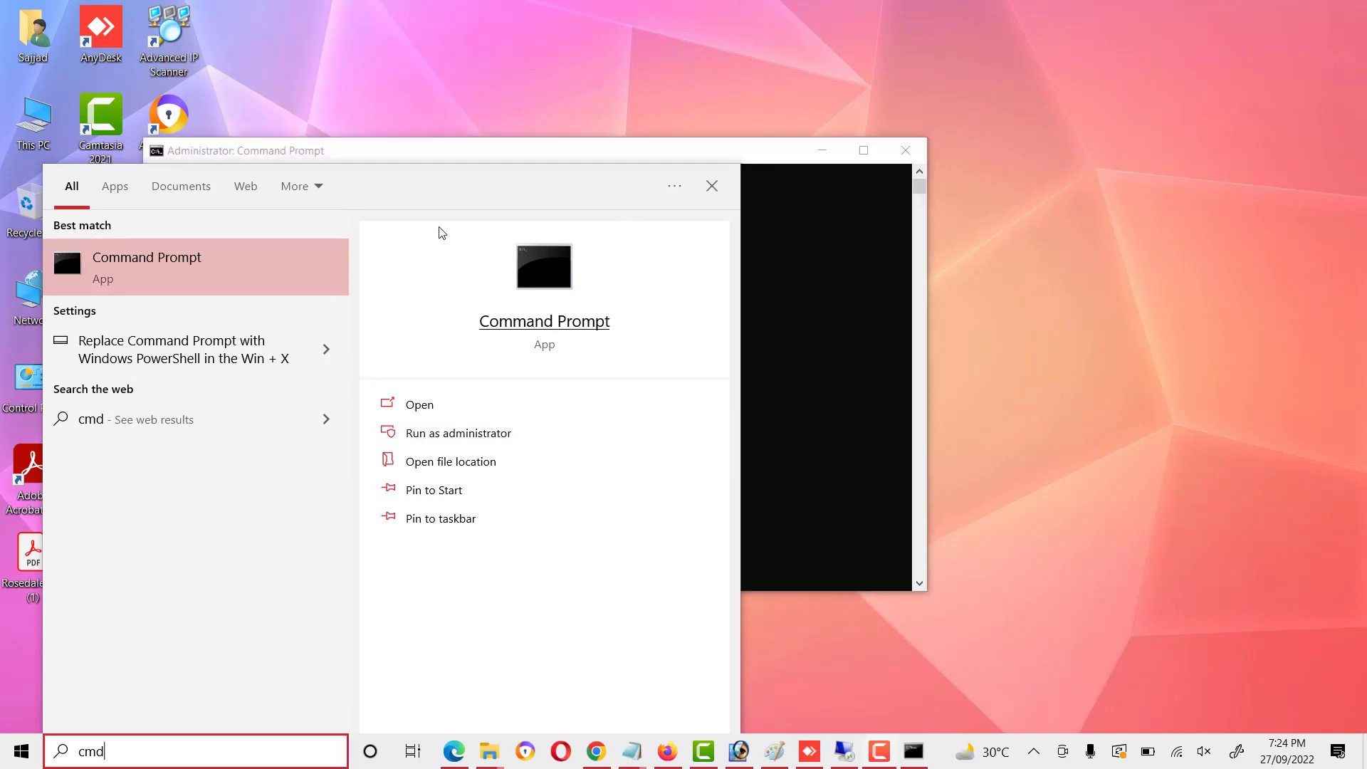
pyautogui.click(712, 186)
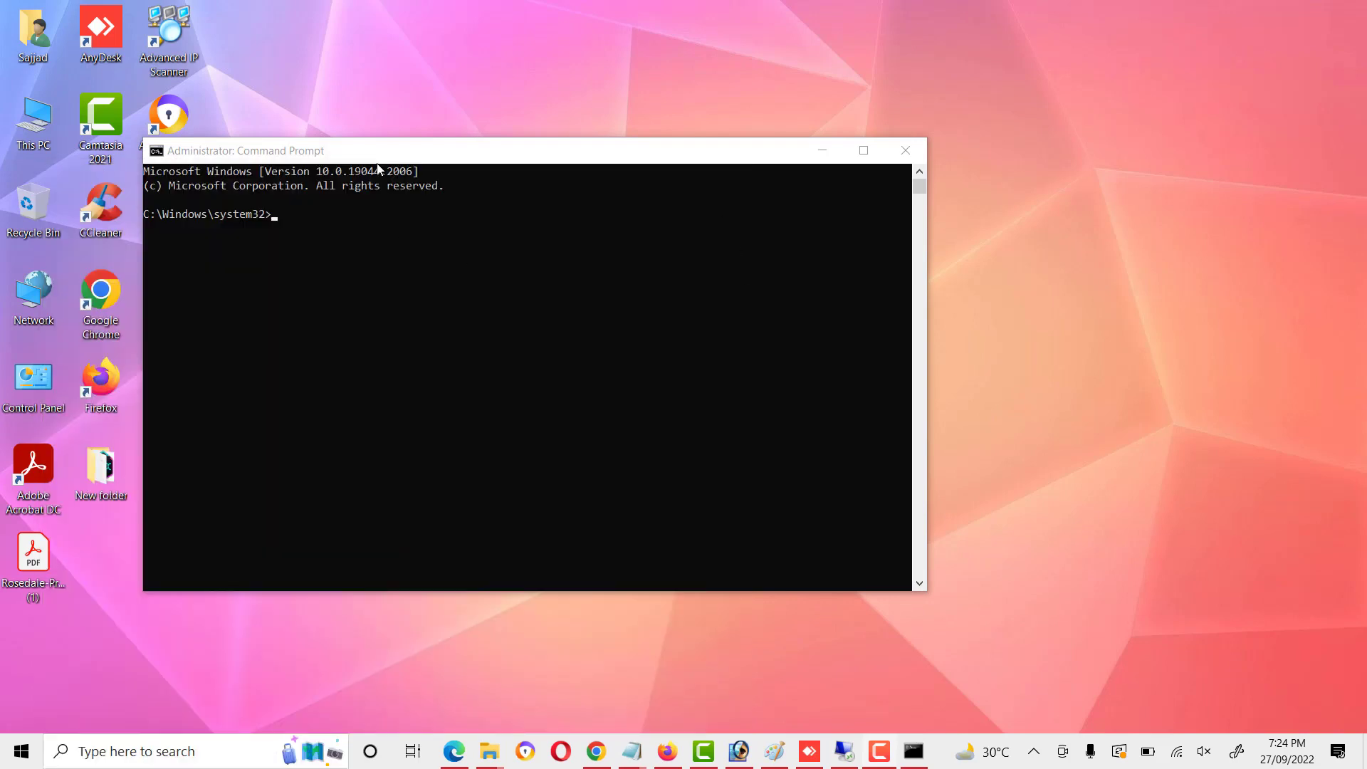
pyautogui.moveTo(377, 164); pyautogui.dragTo(562, 215)
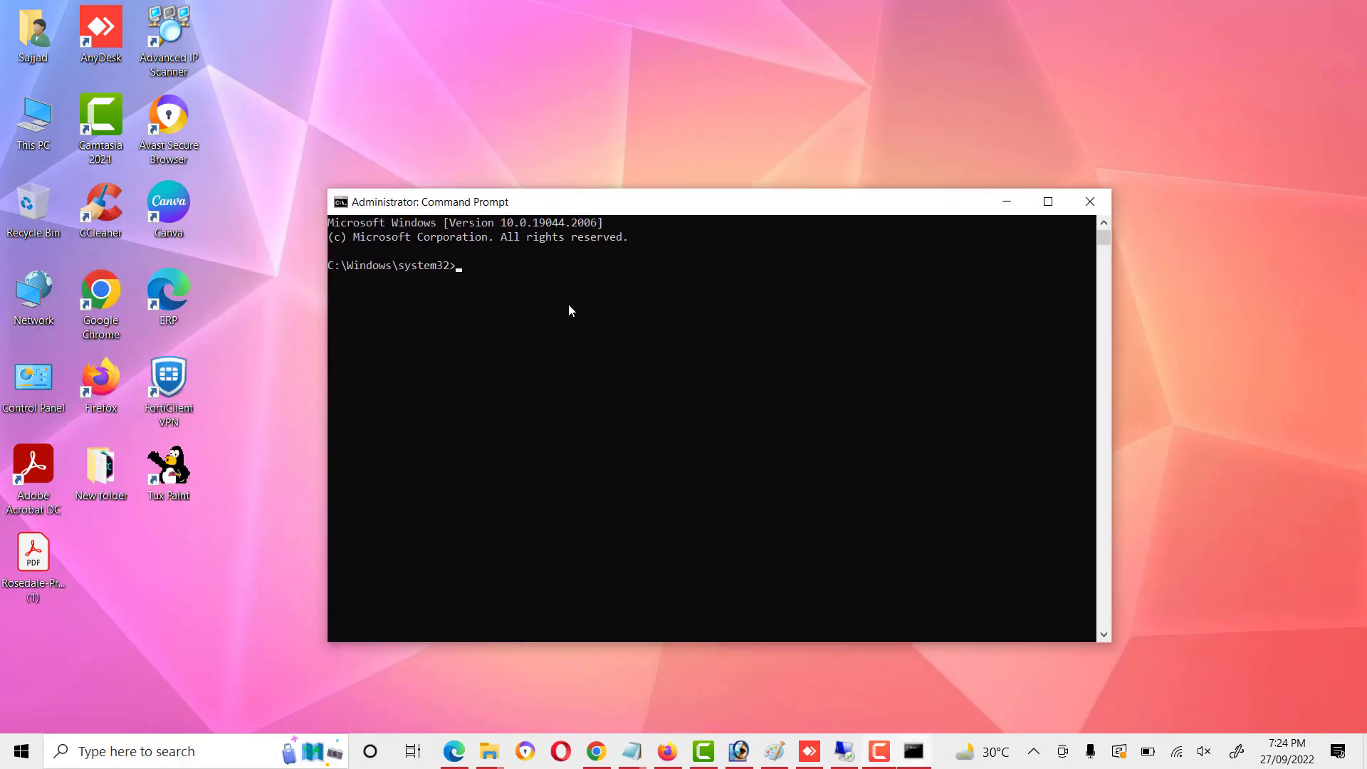
# Start DiskPart and run list disk to show all disks
pyautogui.write('diskpart')
pyautogui.press('Return')
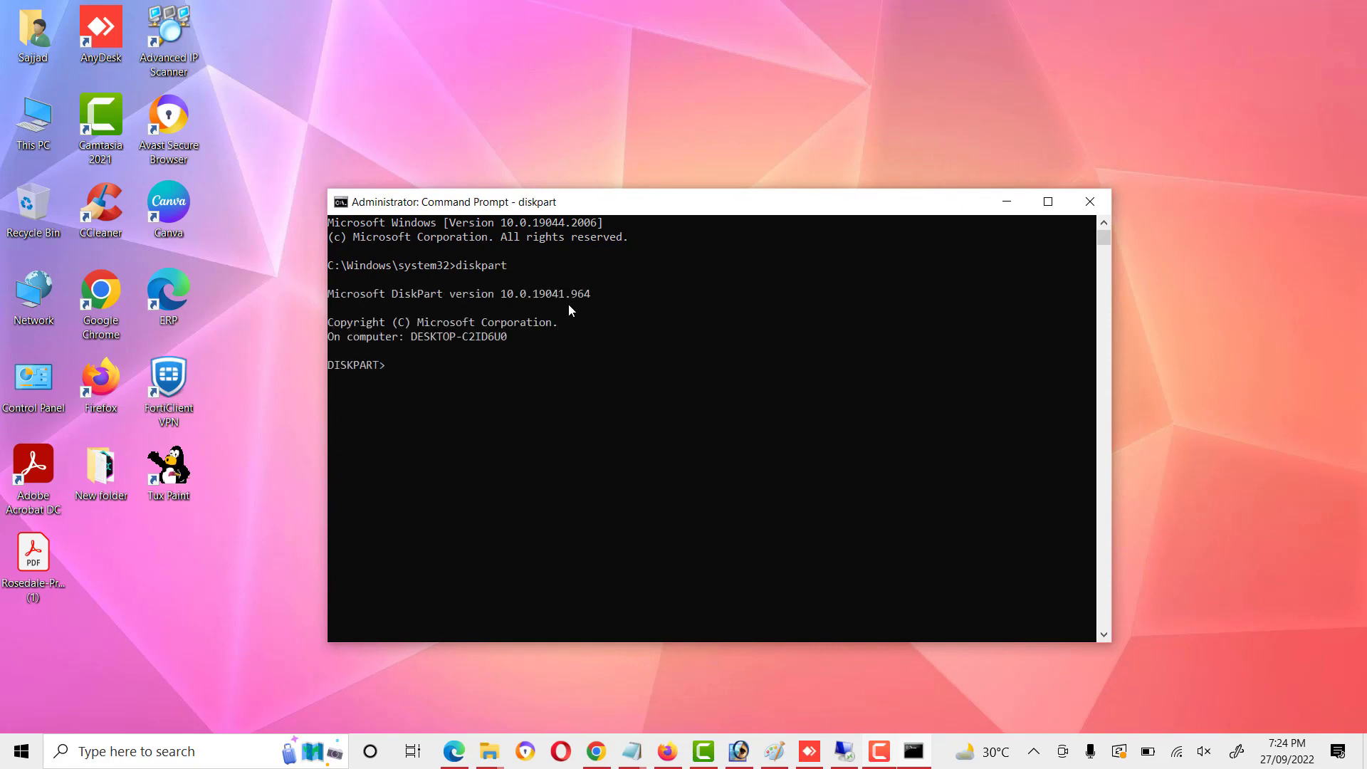
pyautogui.write('list disk')
pyautogui.press('Return')
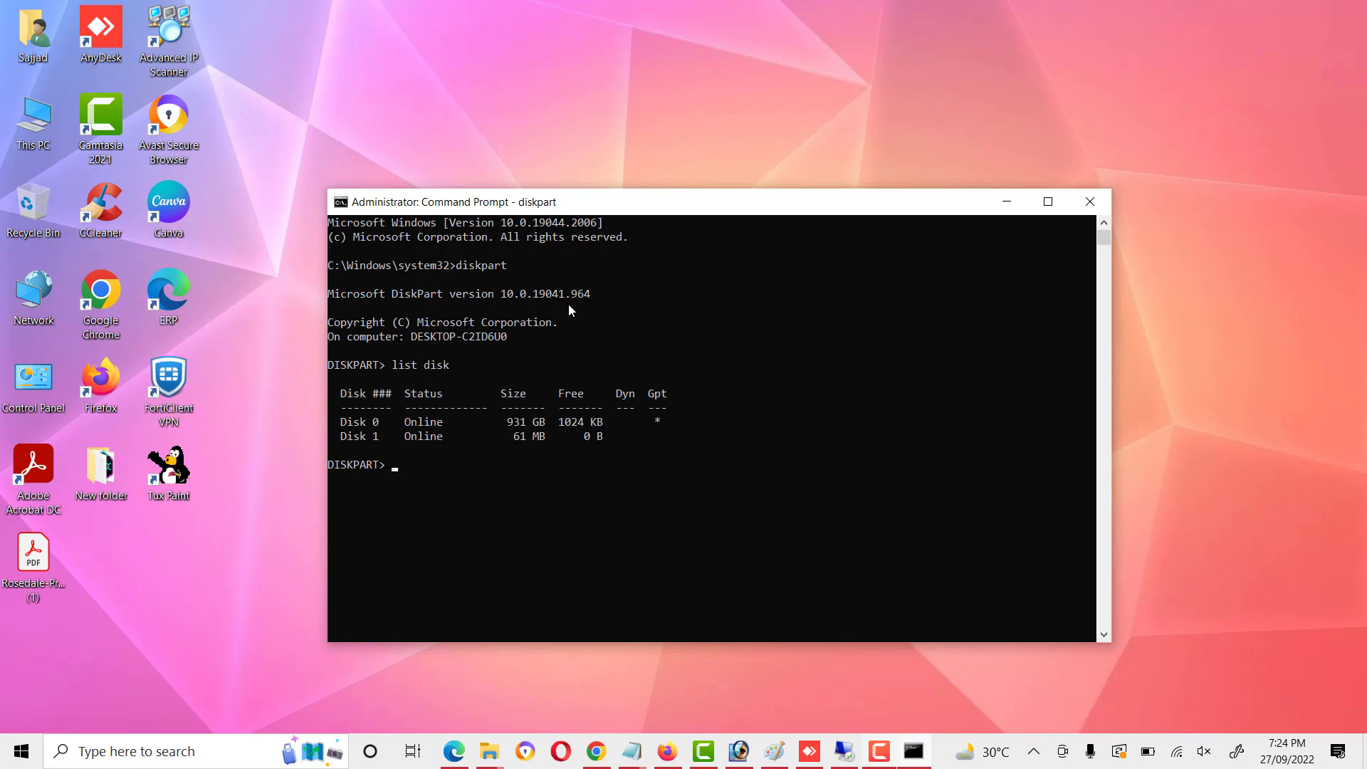
# Select disk 1 and run the attributes command to clear its read-only flag
pyautogui.write('sl')
pyautogui.write('elect disk')
pyautogui.write('1')
pyautogui.press('BackSpace')
pyautogui.write('1')
pyautogui.press('Return')
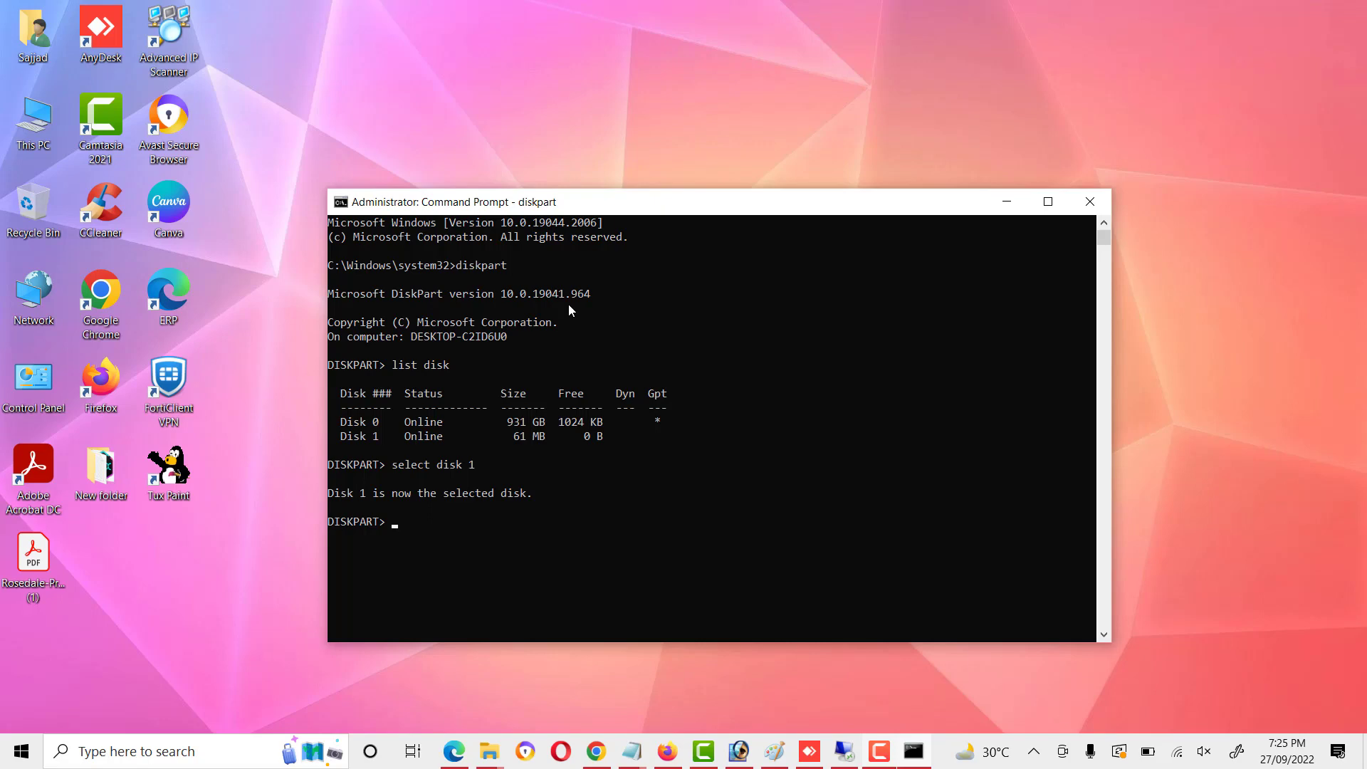
pyautogui.write('attributes disk cleaner readonly')
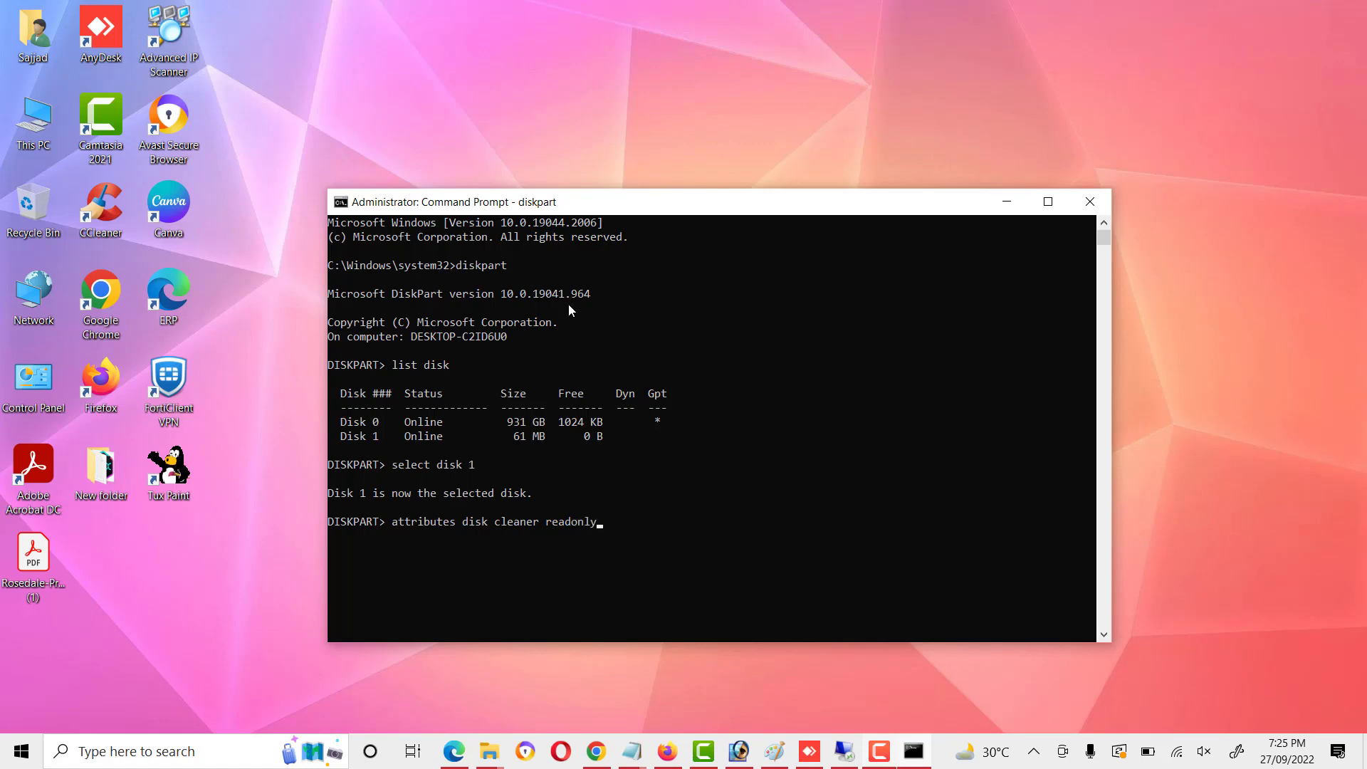
pyautogui.press('Return')
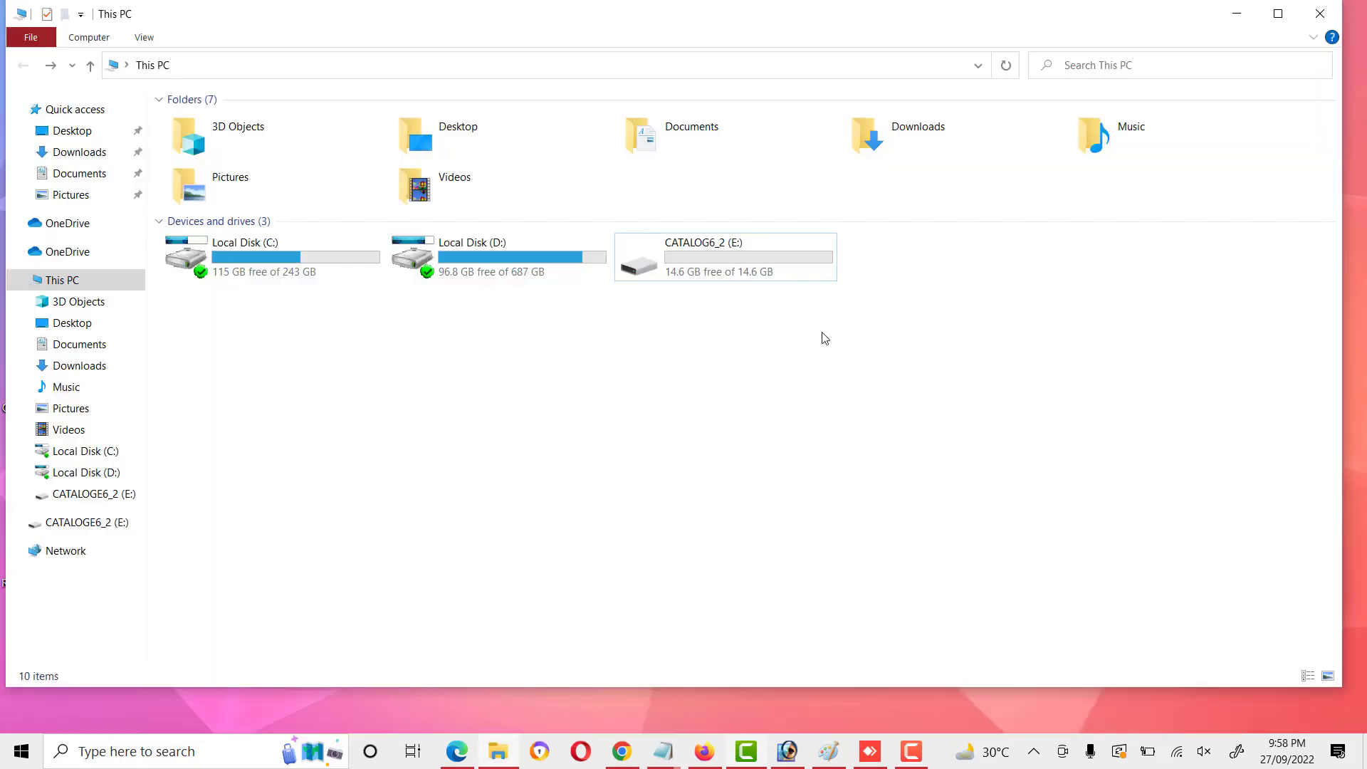
# Open CATALOG6_2 (E:) and paste the copied desktop files onto it
pyautogui.click(741, 277)
pyautogui.doubleClick(740, 276)
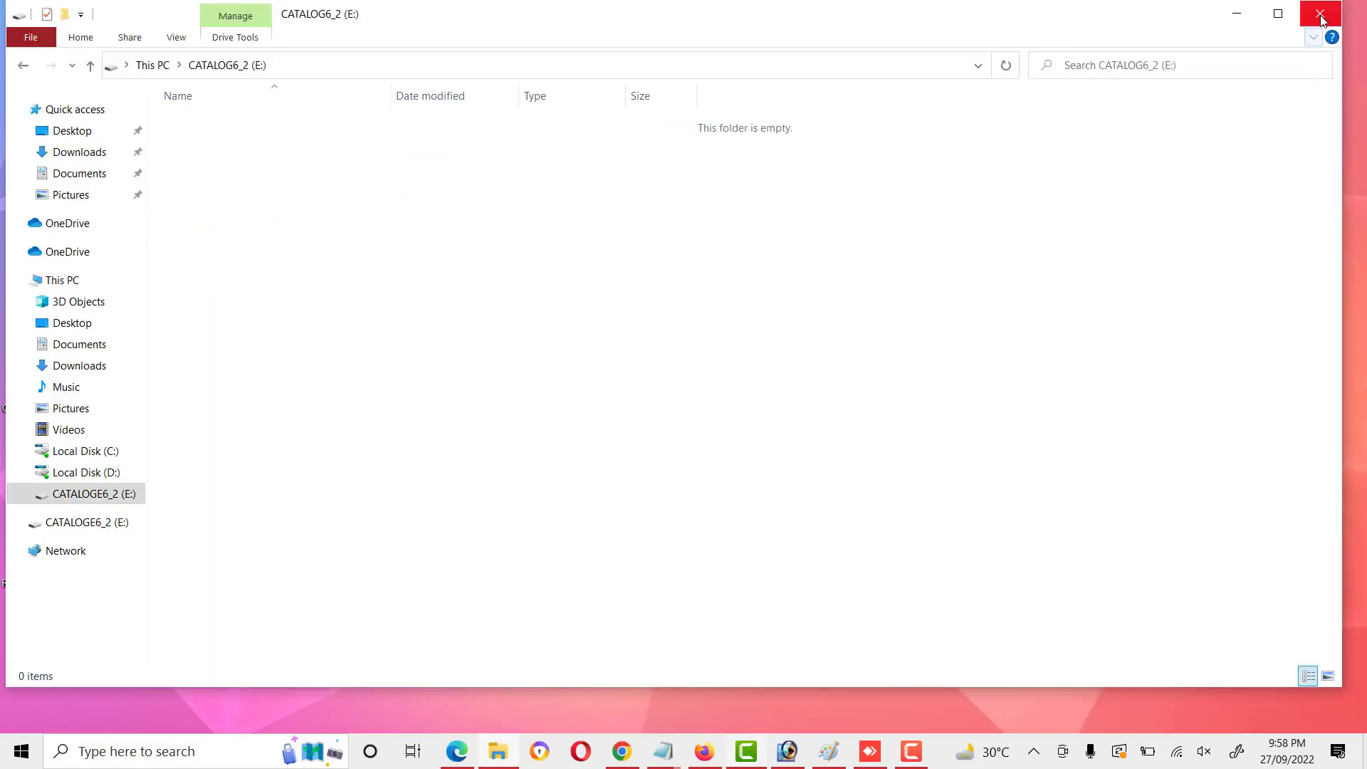
pyautogui.moveTo(590, 17); pyautogui.dragTo(848, 41)
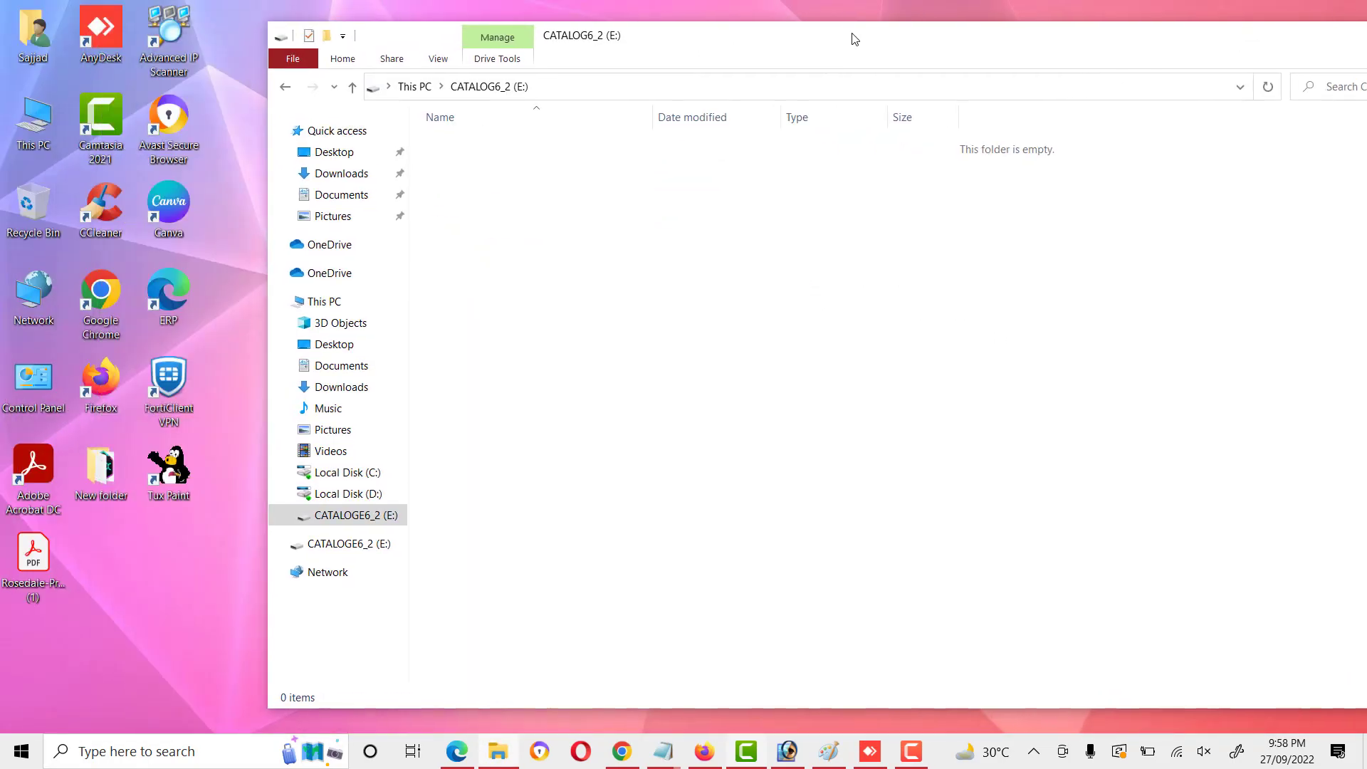
pyautogui.click(61, 561)
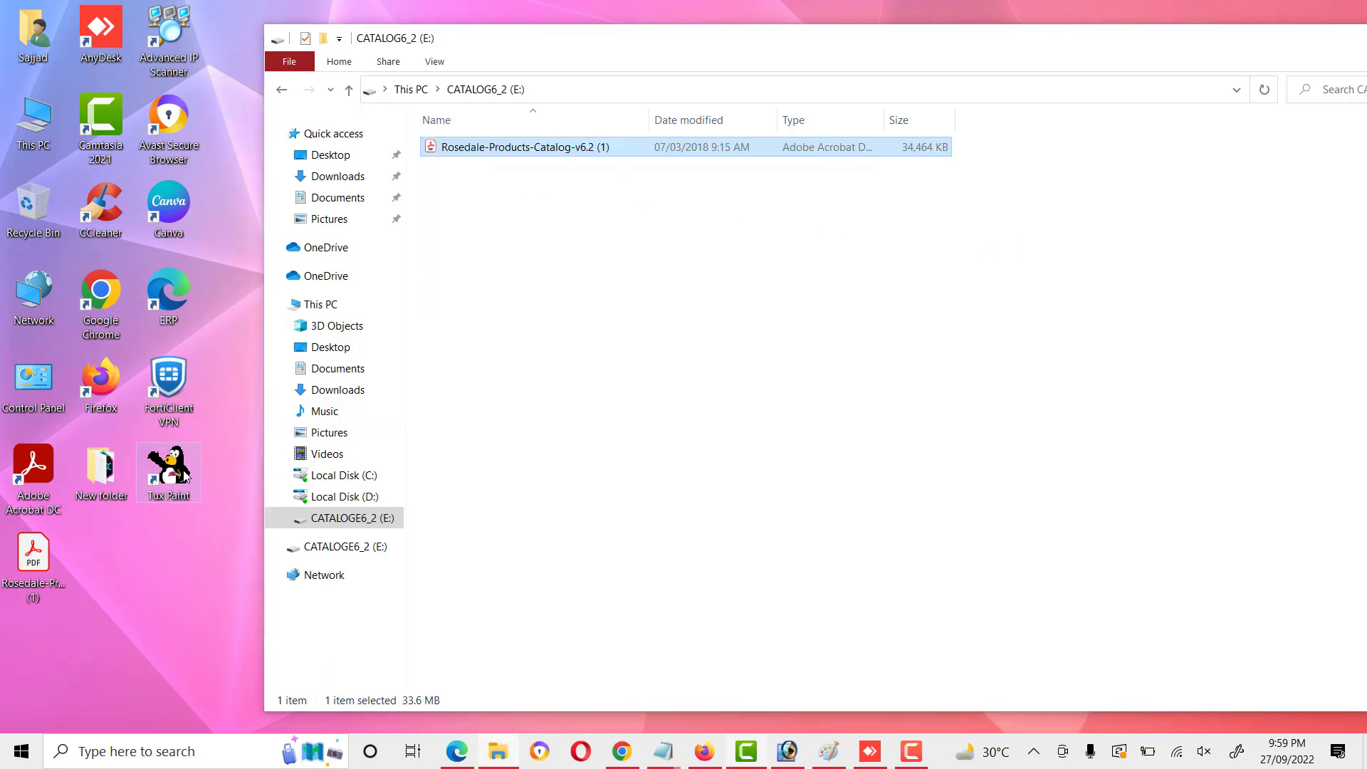
pyautogui.click(692, 370)
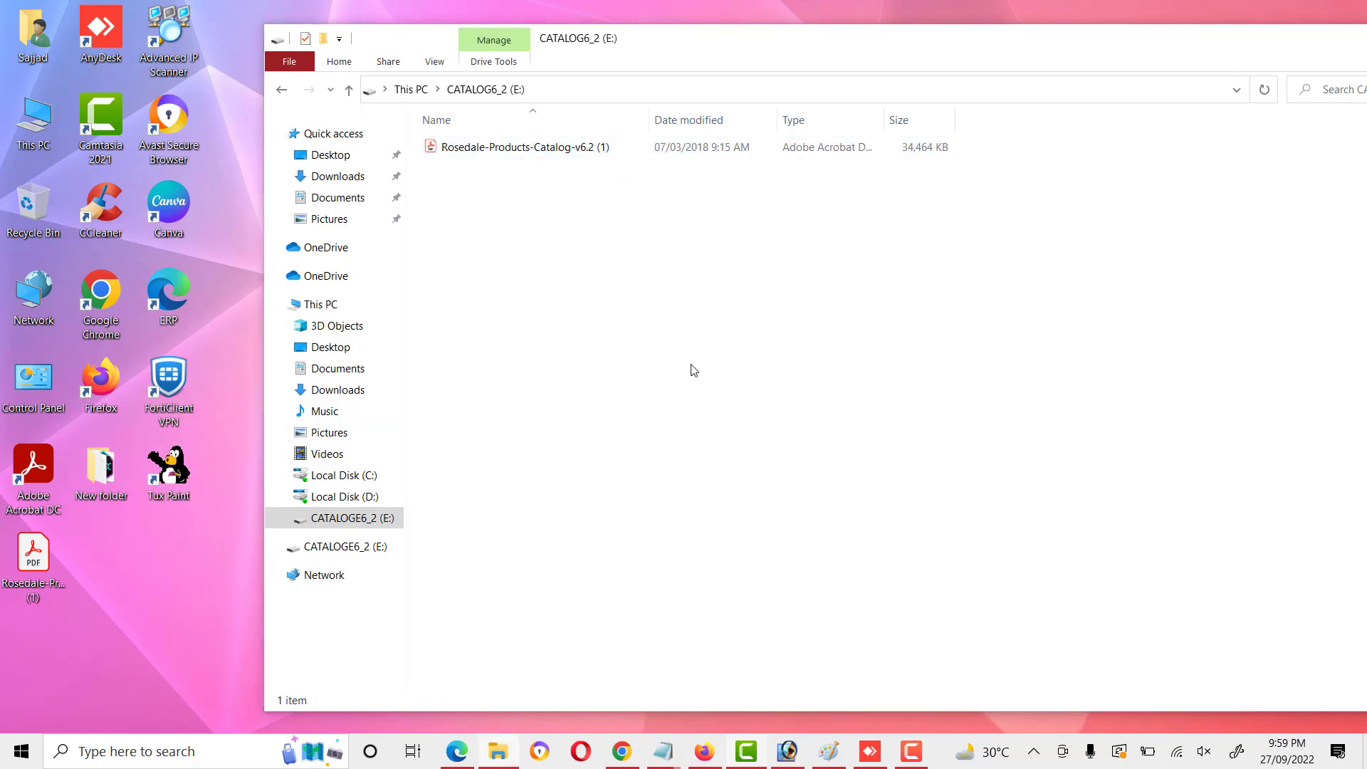
pyautogui.hotkey('ctrl', 'v')
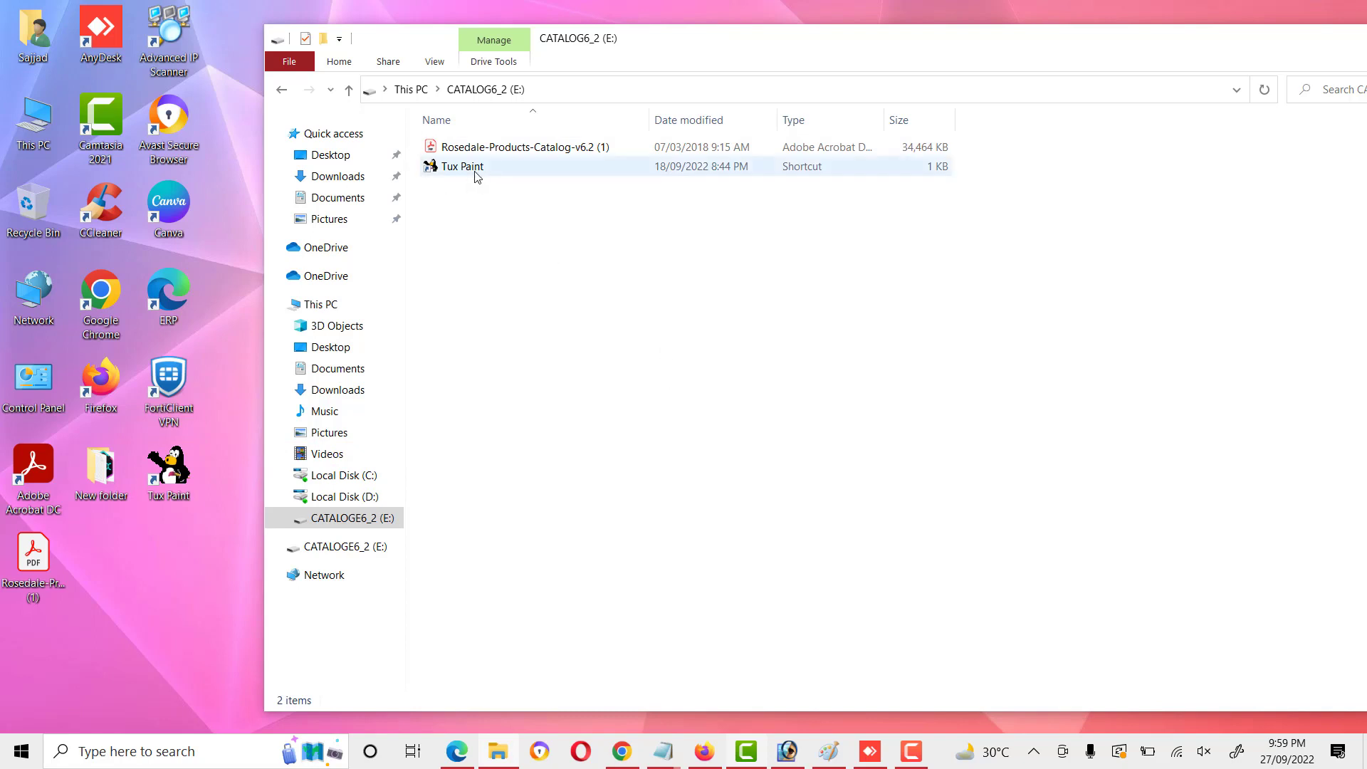
# Delete the Tux Paint shortcut and the Rosedale PDF from the drive
pyautogui.click(470, 171)
pyautogui.press('Delete')
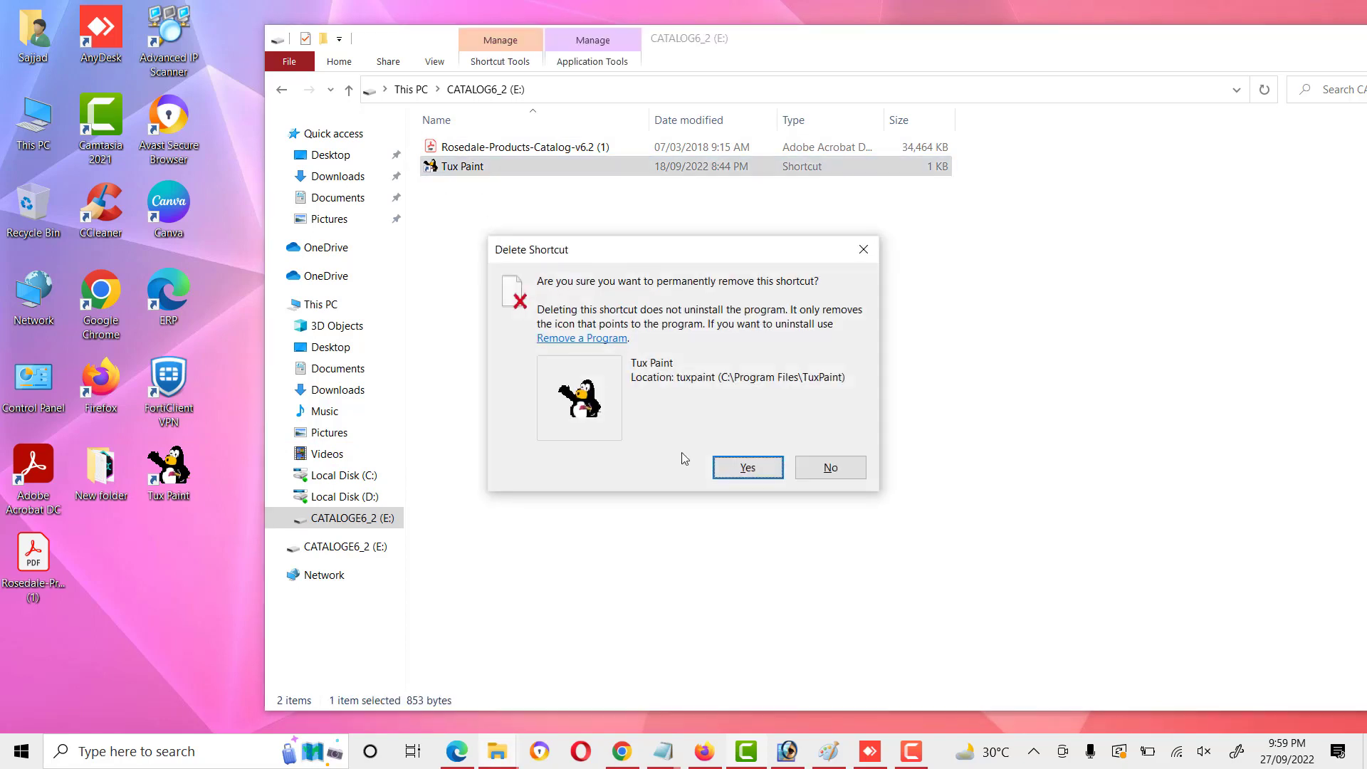
pyautogui.click(748, 467)
pyautogui.click(549, 148)
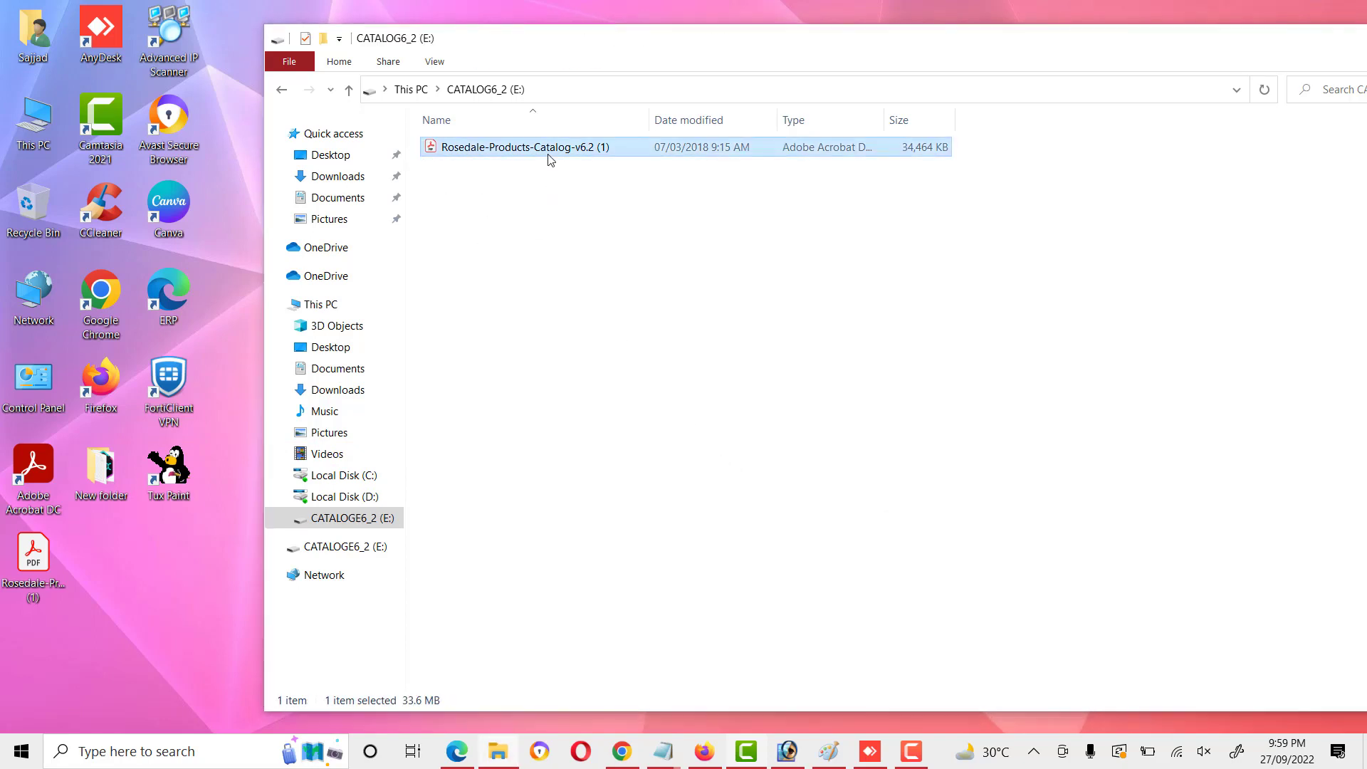
pyautogui.press('Delete')
pyautogui.click(741, 437)
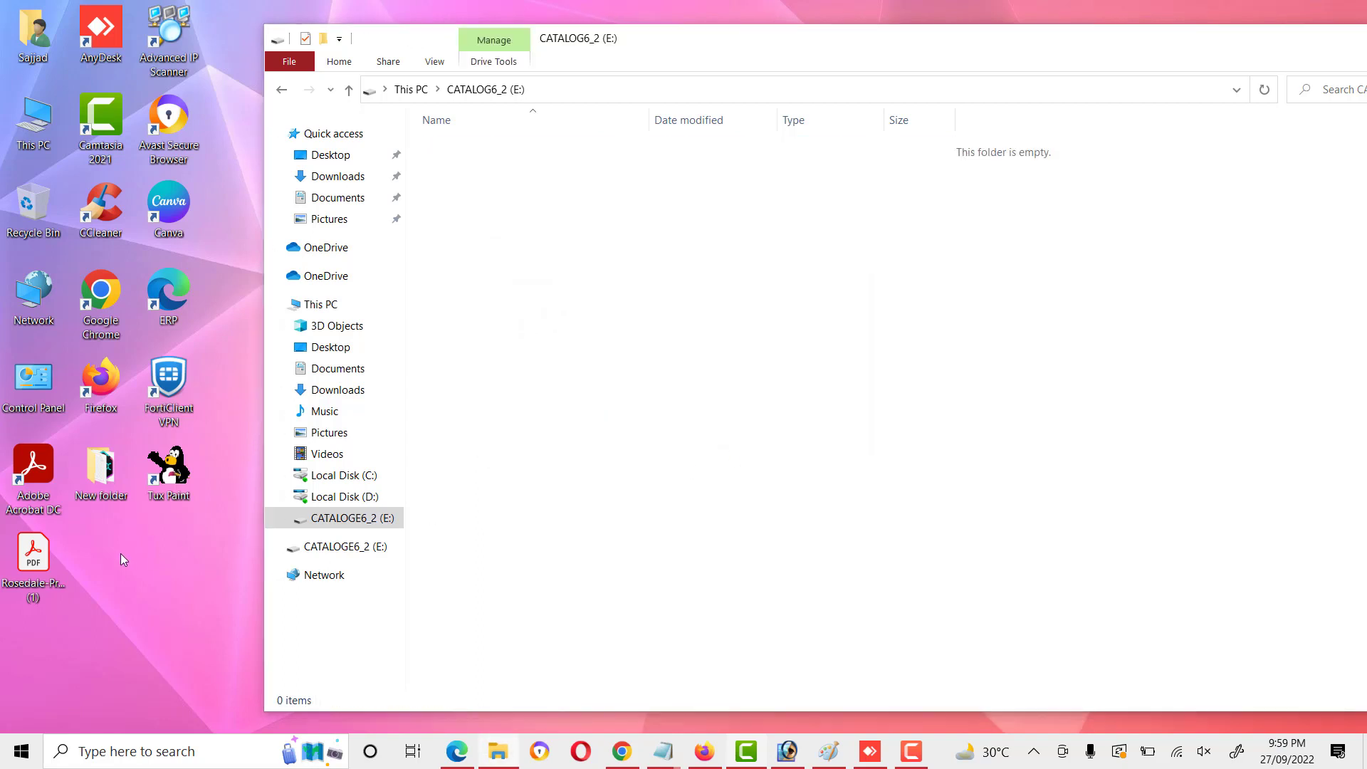
# Select the Rosedale PDF and Tux Paint shortcut on the desktop and paste both onto the drive
pyautogui.click(57, 557)
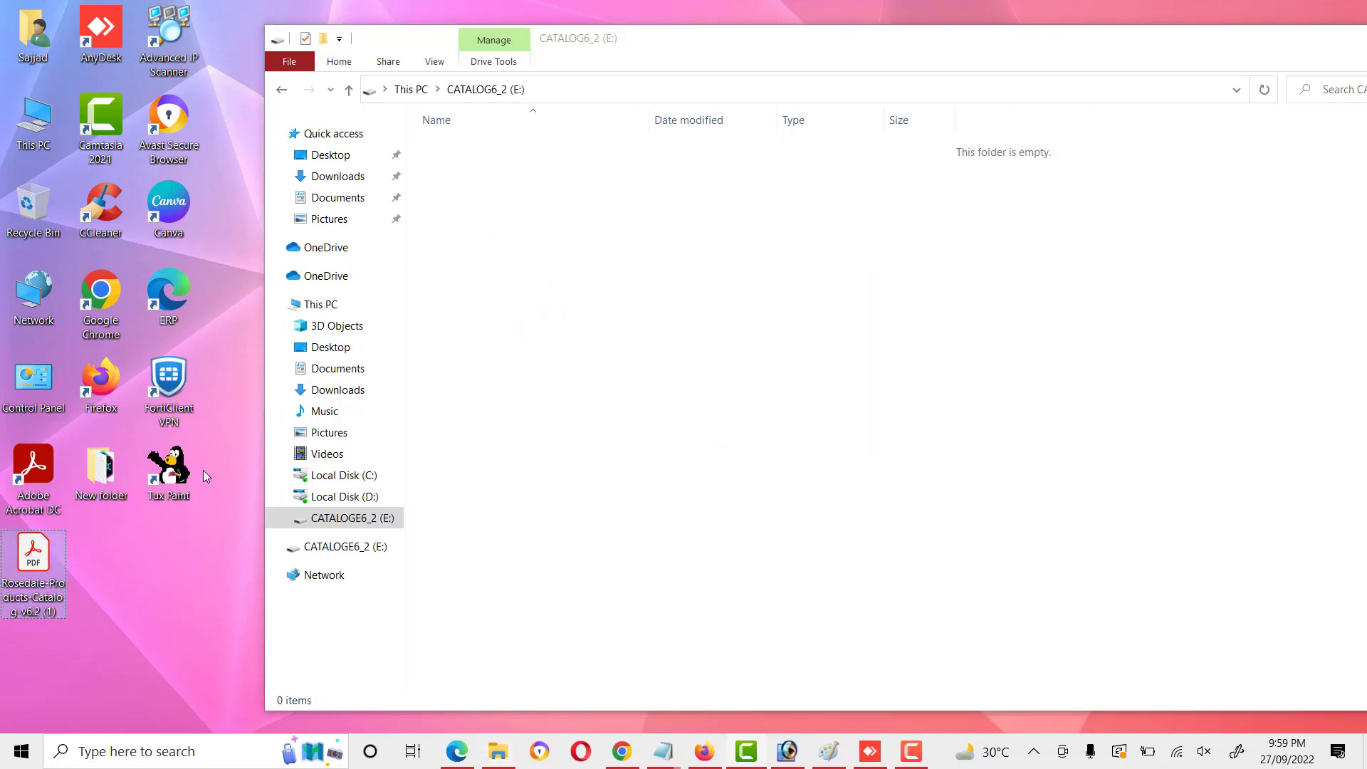
pyautogui.keyDown('ctrl'); pyautogui.click(179, 472); pyautogui.keyUp('ctrl')
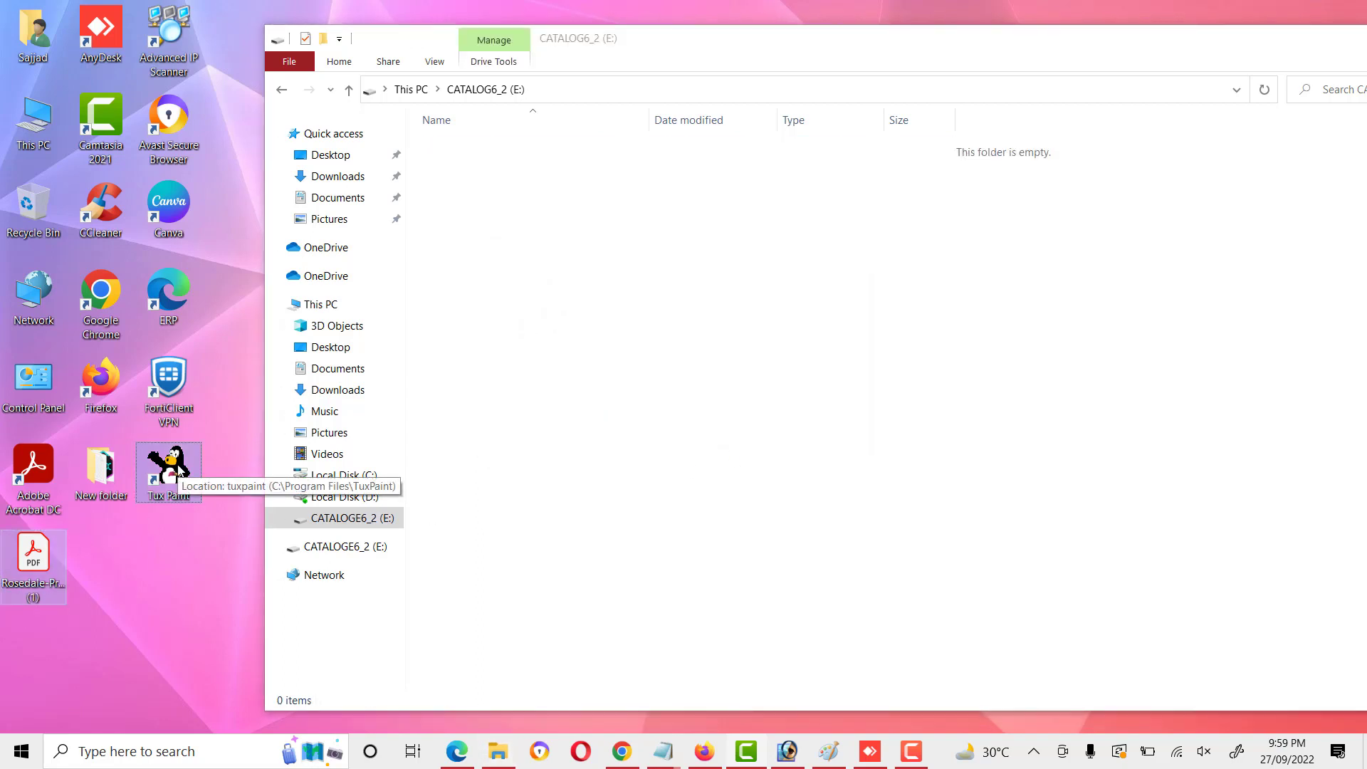
pyautogui.click(552, 283)
pyautogui.rightClick(562, 256)
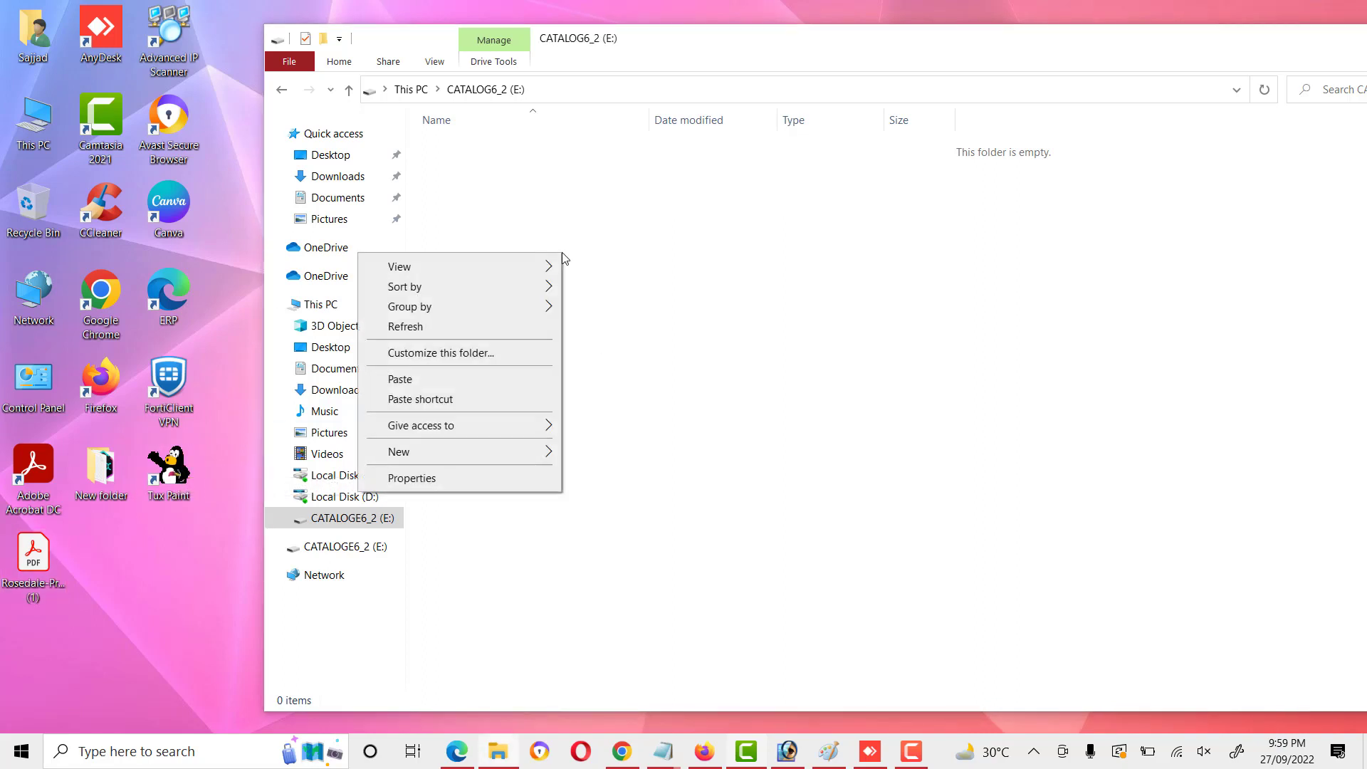
pyautogui.click(462, 385)
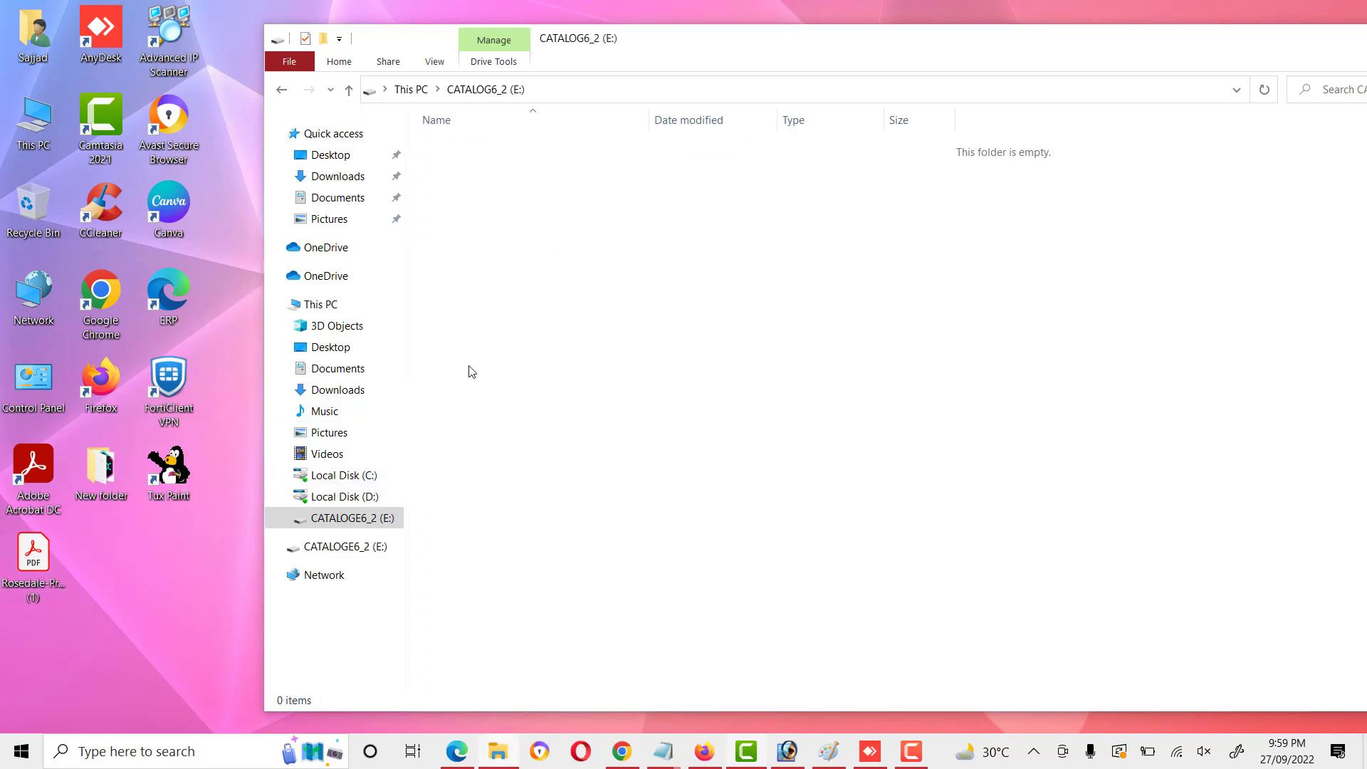